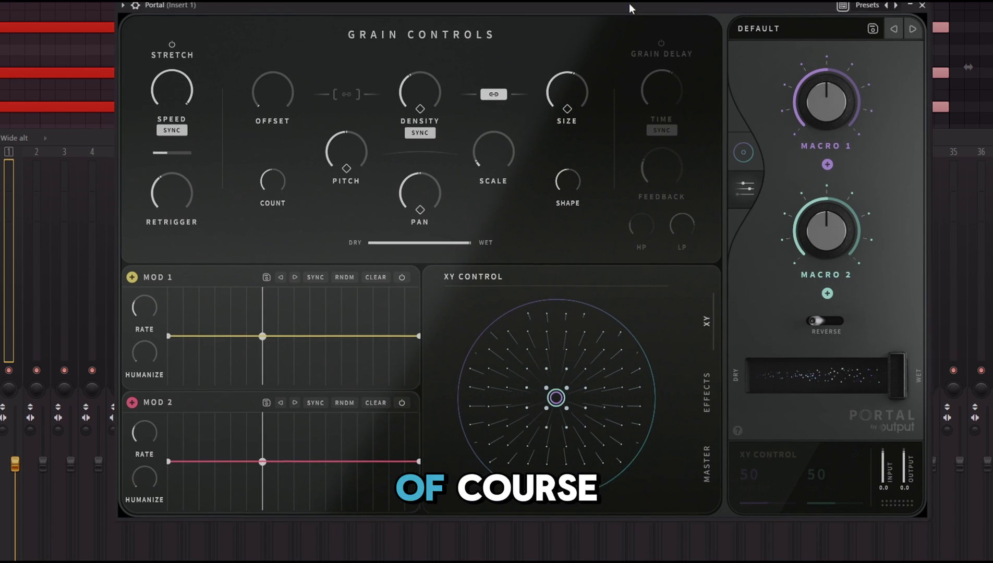
Look through the packs and presets in the preset browser and return to the grain controls.
{"action": "left_click", "coordinate": [764, 23]}
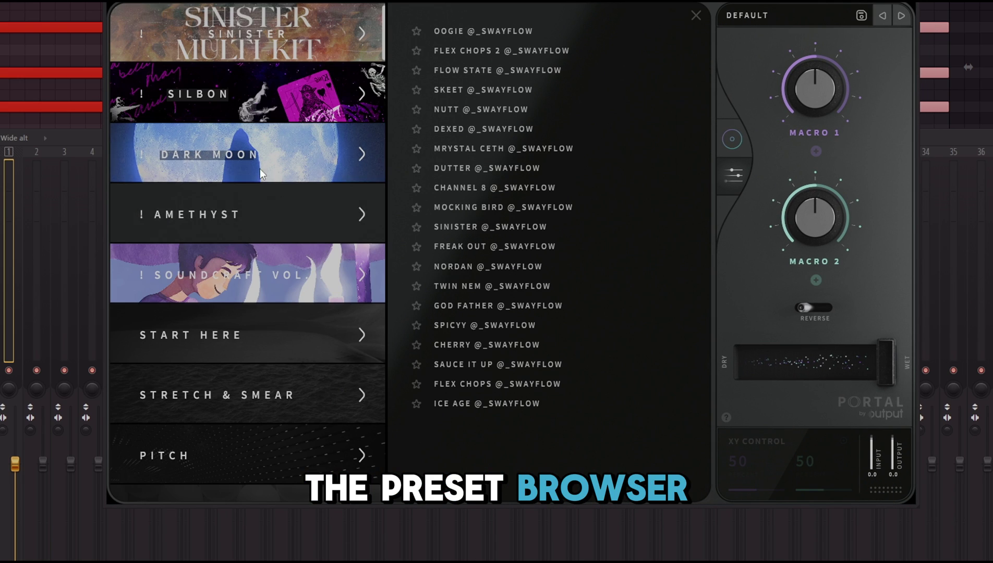
{"action": "scroll", "coordinate": [235, 214], "scroll_direction": "down", "scroll_amount": 5}
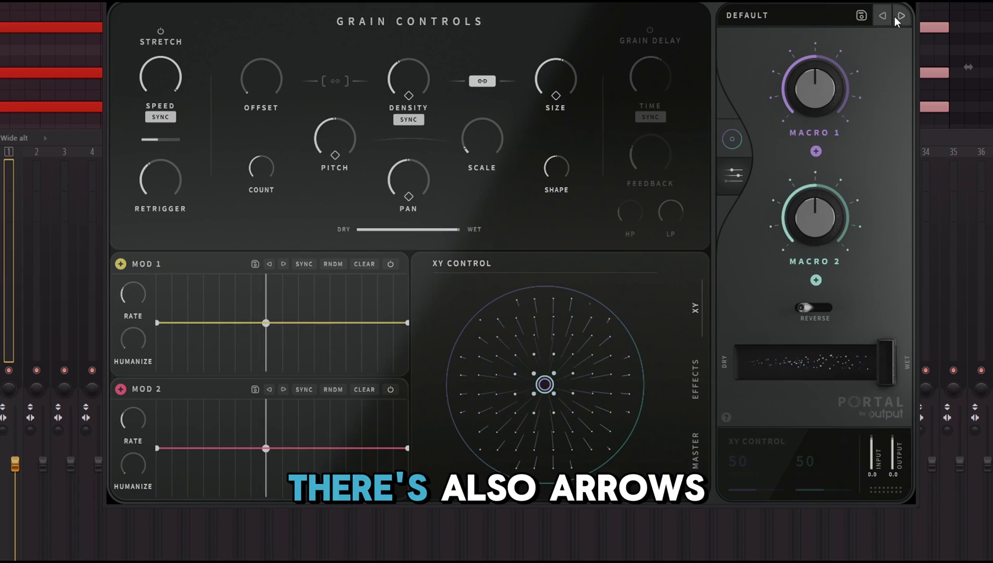
{"action": "left_click", "coordinate": [899, 22]}
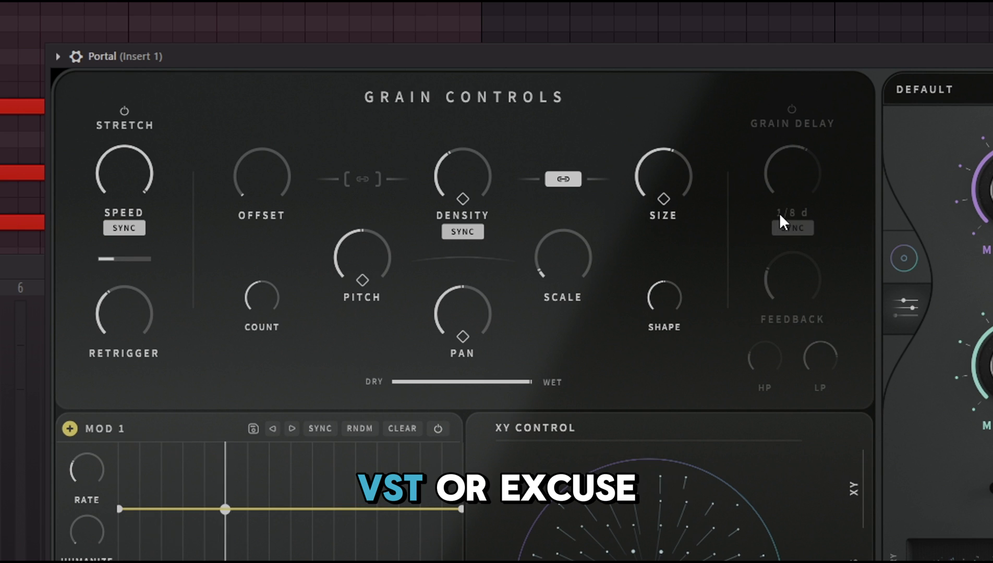
Try toggling the Grain Delay and Stretch sections, returning each to its original on/off state.
{"action": "left_click", "coordinate": [792, 112]}
{"action": "left_click", "coordinate": [798, 123]}
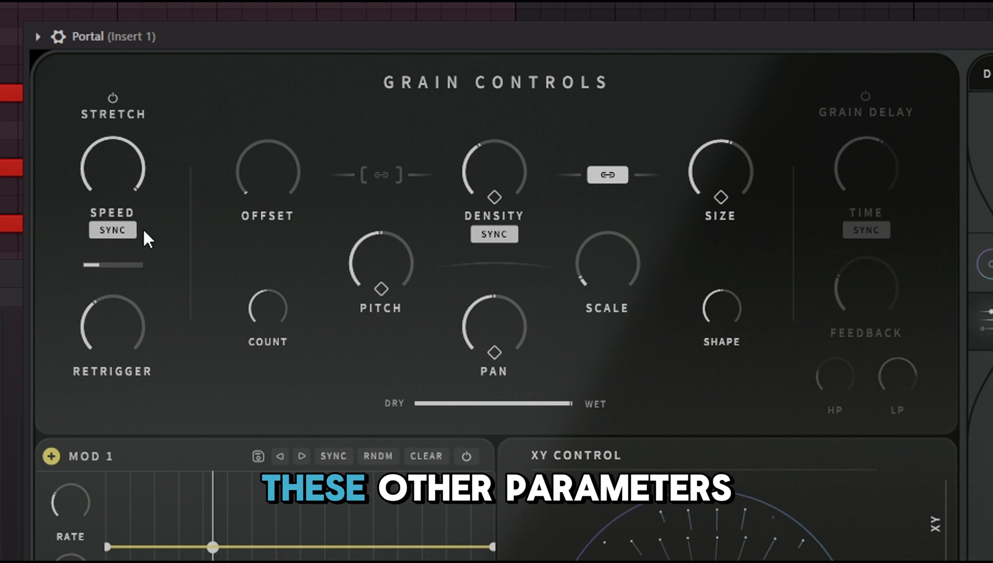
{"action": "left_click", "coordinate": [113, 99]}
{"action": "left_click", "coordinate": [113, 99]}
{"action": "left_click", "coordinate": [102, 103]}
{"action": "left_click", "coordinate": [101, 102]}
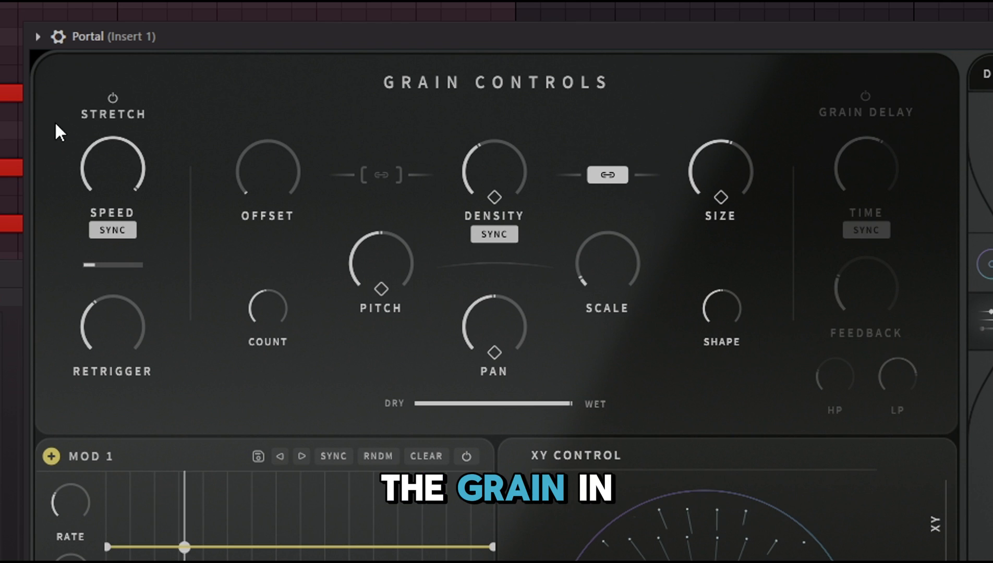
Try different Stretch Speed positions and sweep Retrigger between 8 Bar and its maximum.
{"action": "mouse_move", "coordinate": [109, 169]}
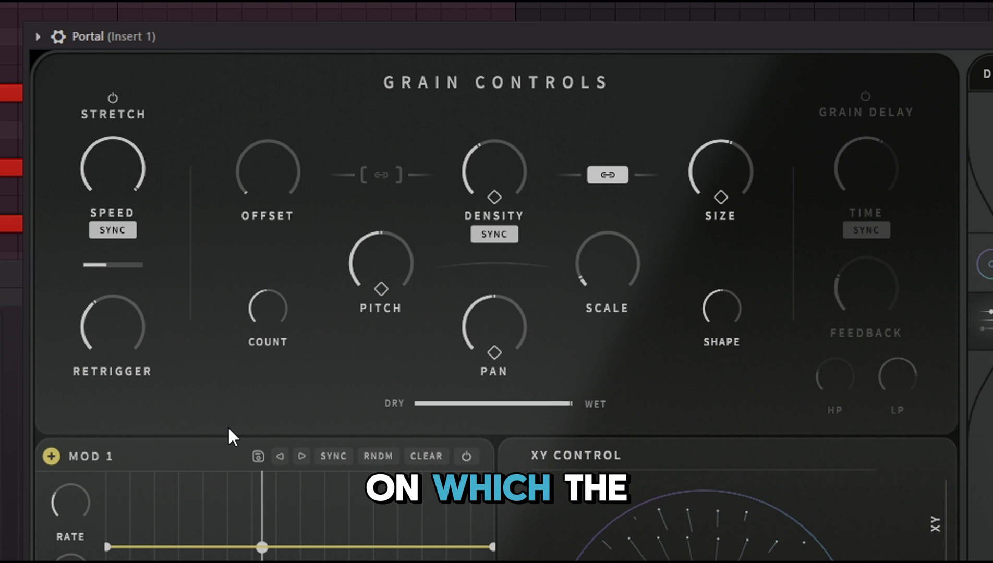
{"action": "mouse_move", "coordinate": [106, 332]}
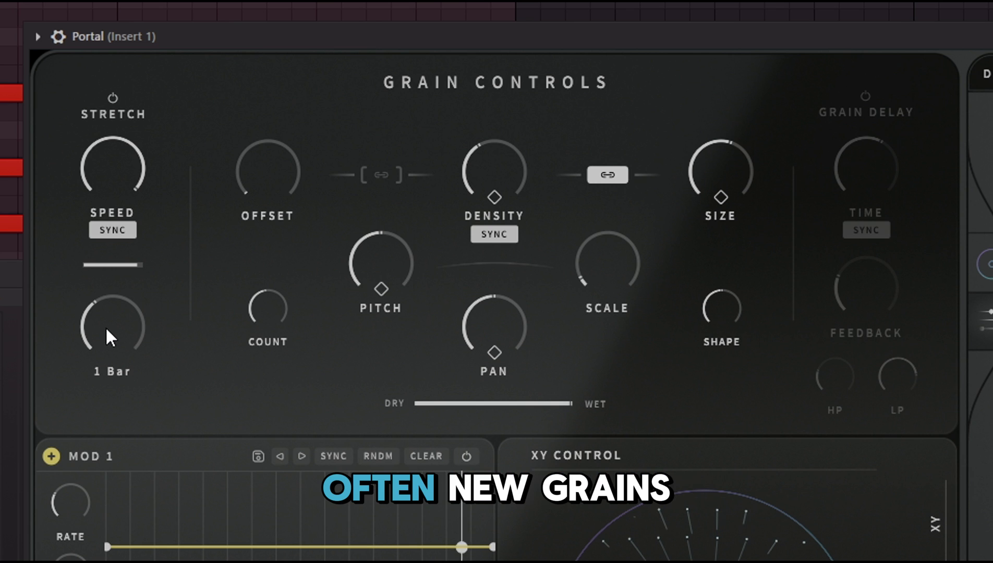
{"action": "left_click_drag", "start_coordinate": [107, 329], "coordinate": [146, 365]}
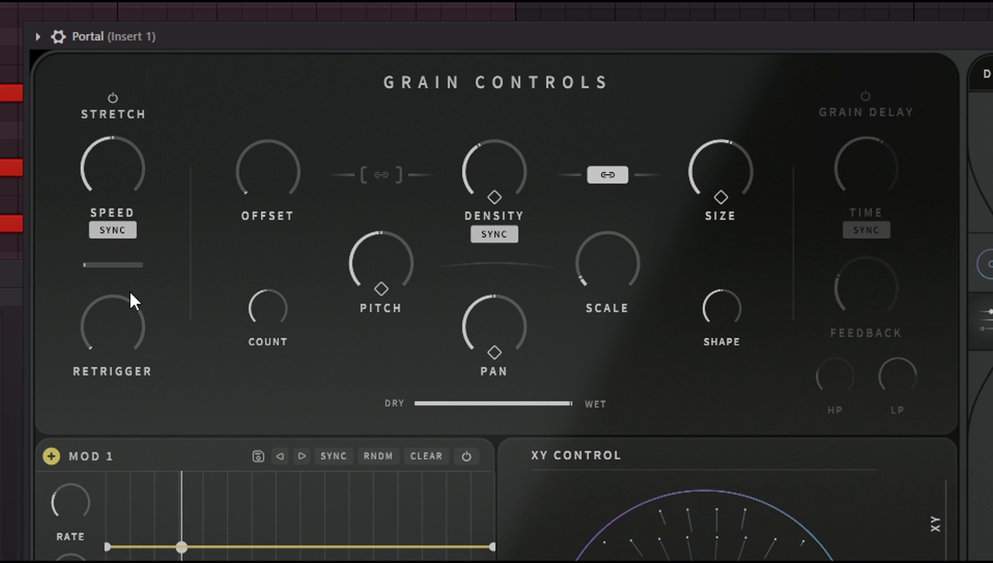
{"action": "mouse_move", "coordinate": [104, 334]}
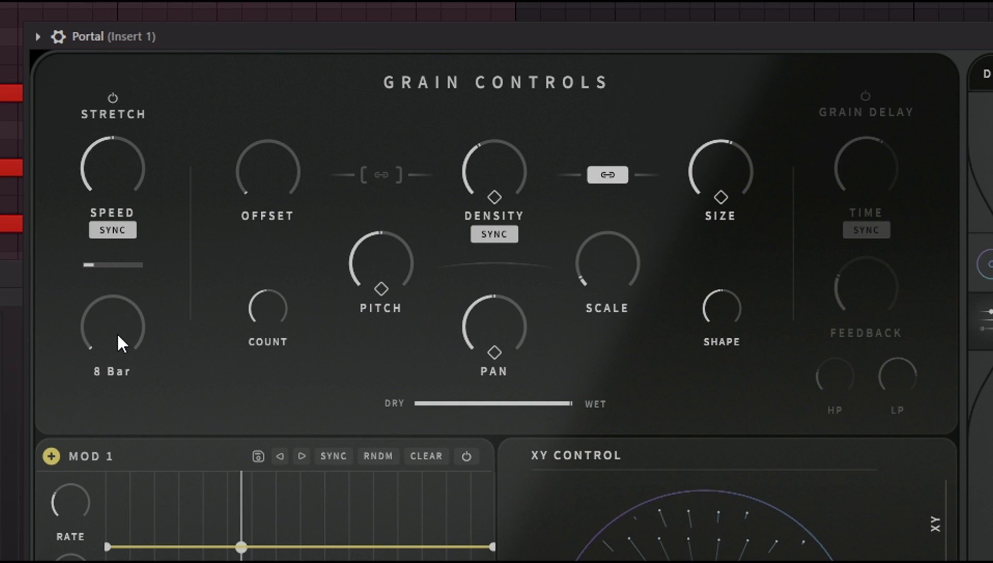
{"action": "mouse_move", "coordinate": [126, 199]}
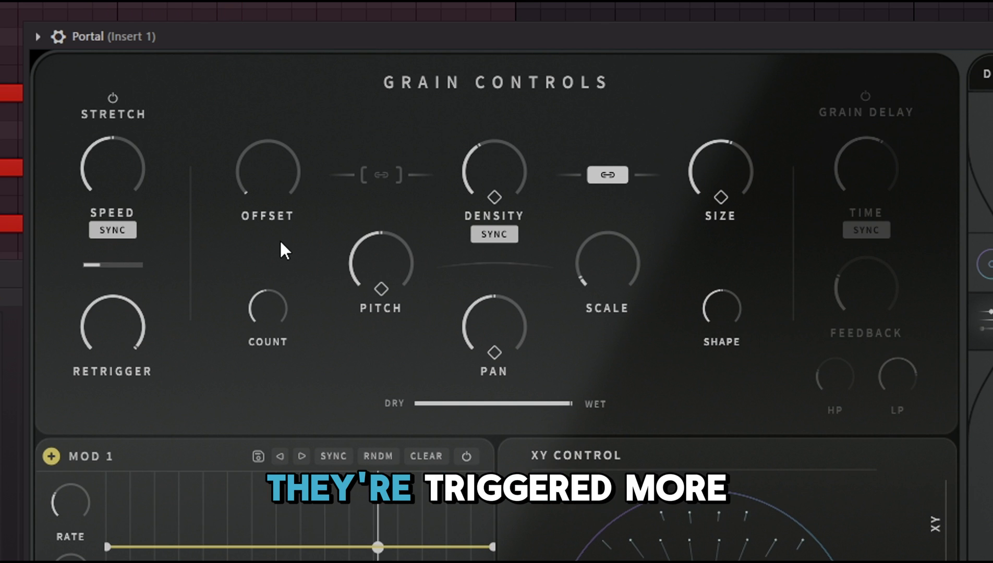
{"action": "mouse_move", "coordinate": [89, 304]}
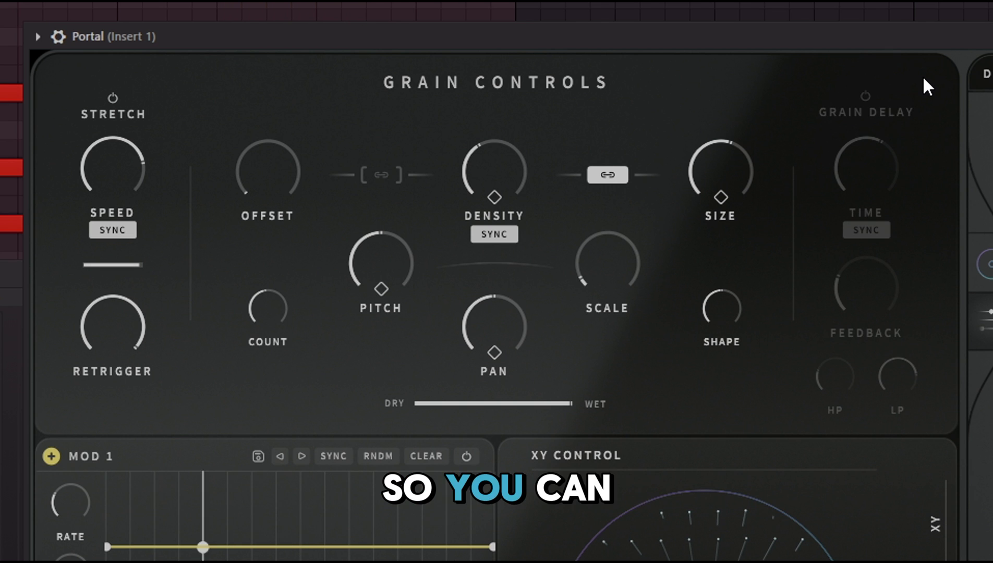
Try the grain Offset at about 191 ms and at its maximum, and return it to its minimum.
{"action": "mouse_move", "coordinate": [246, 193]}
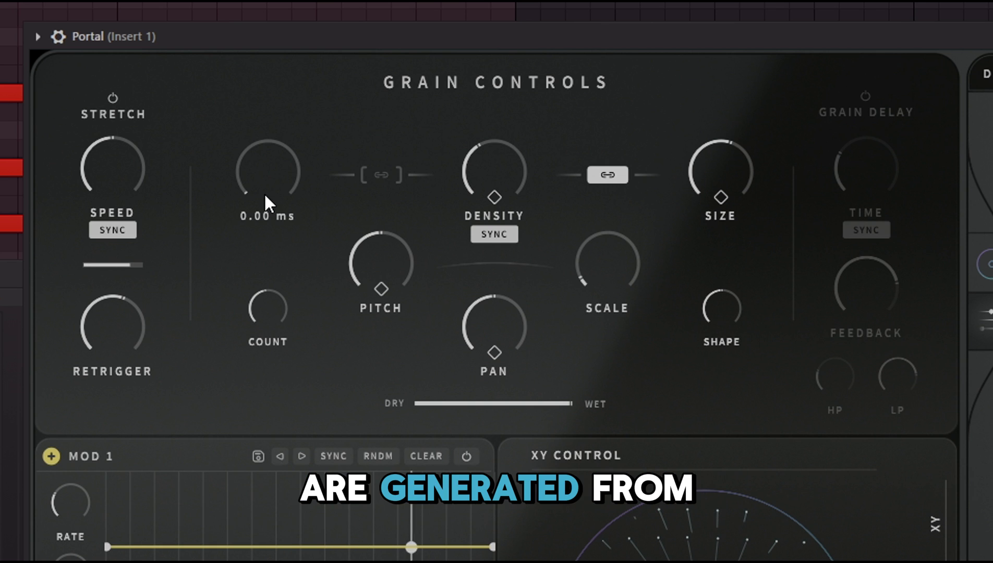
{"action": "left_click_drag", "start_coordinate": [274, 172], "coordinate": [295, 69]}
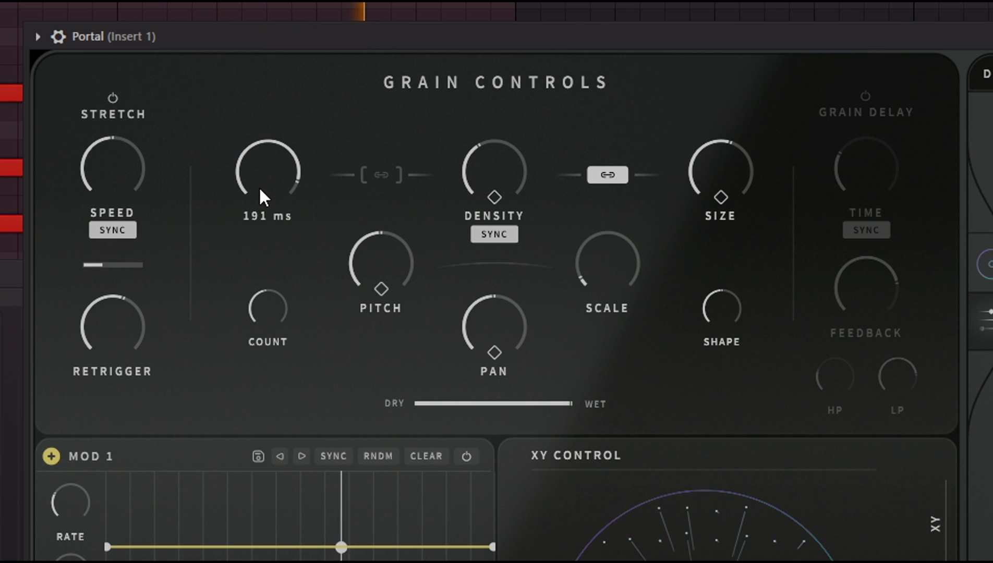
{"action": "left_click_drag", "start_coordinate": [260, 177], "coordinate": [273, 152]}
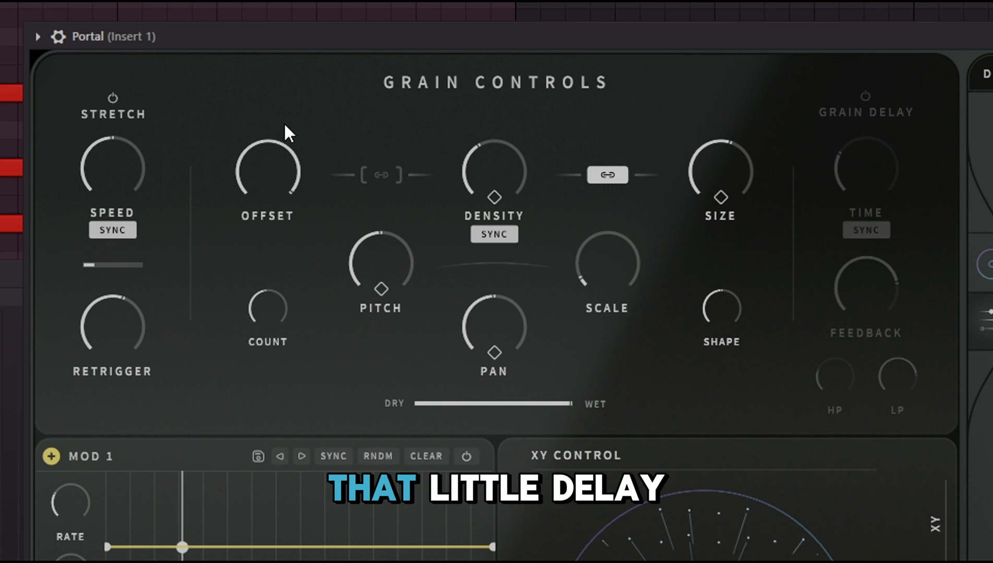
{"action": "left_click_drag", "start_coordinate": [245, 172], "coordinate": [232, 264]}
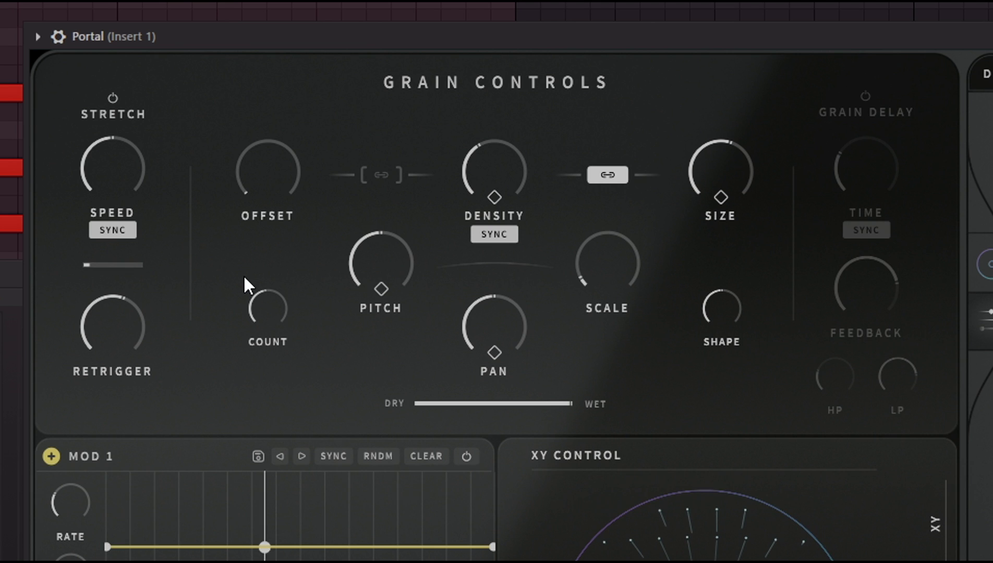
Link Offset to Density and sweep the linked Offset up through 1:1 and back to its minimum.
{"action": "left_click", "coordinate": [379, 180]}
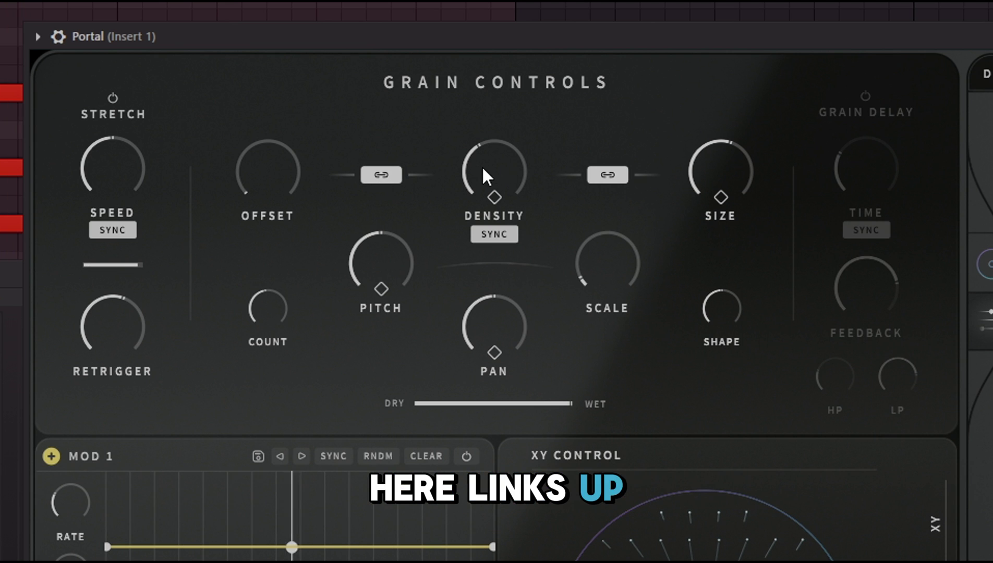
{"action": "left_click_drag", "start_coordinate": [274, 167], "coordinate": [314, 142]}
{"action": "left_click_drag", "start_coordinate": [494, 194], "coordinate": [495, 181]}
{"action": "left_click_drag", "start_coordinate": [272, 208], "coordinate": [285, 99]}
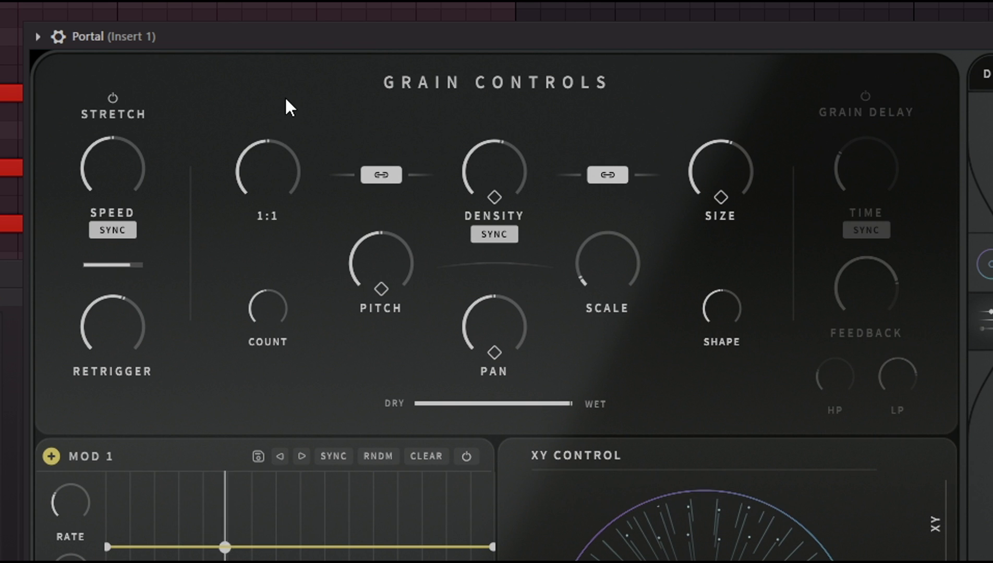
{"action": "left_click_drag", "start_coordinate": [267, 175], "coordinate": [279, 213]}
{"action": "left_click_drag", "start_coordinate": [276, 171], "coordinate": [282, 34]}
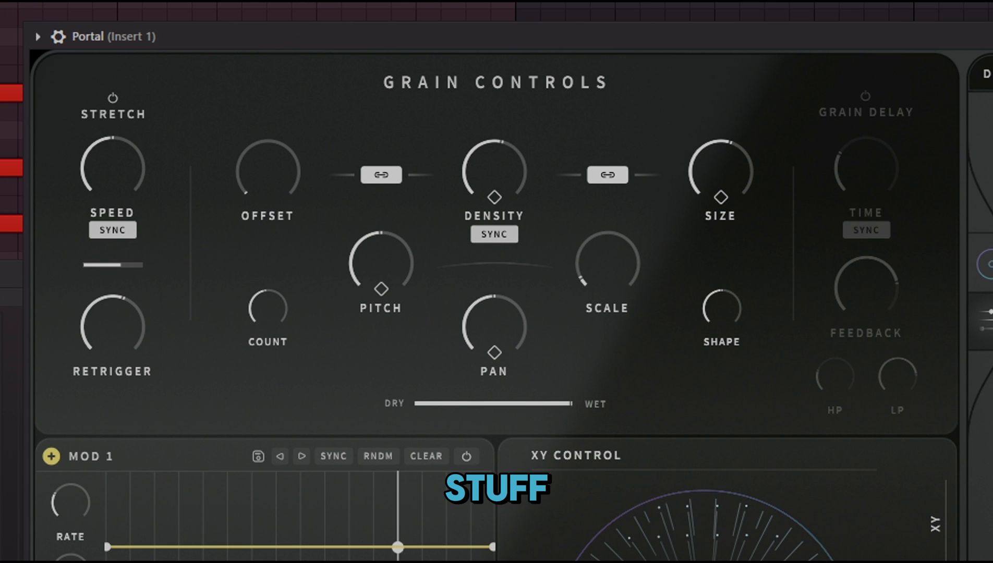
Try Density without tempo sync, and vary Offset with its link to Density removed.
{"action": "left_click", "coordinate": [488, 232]}
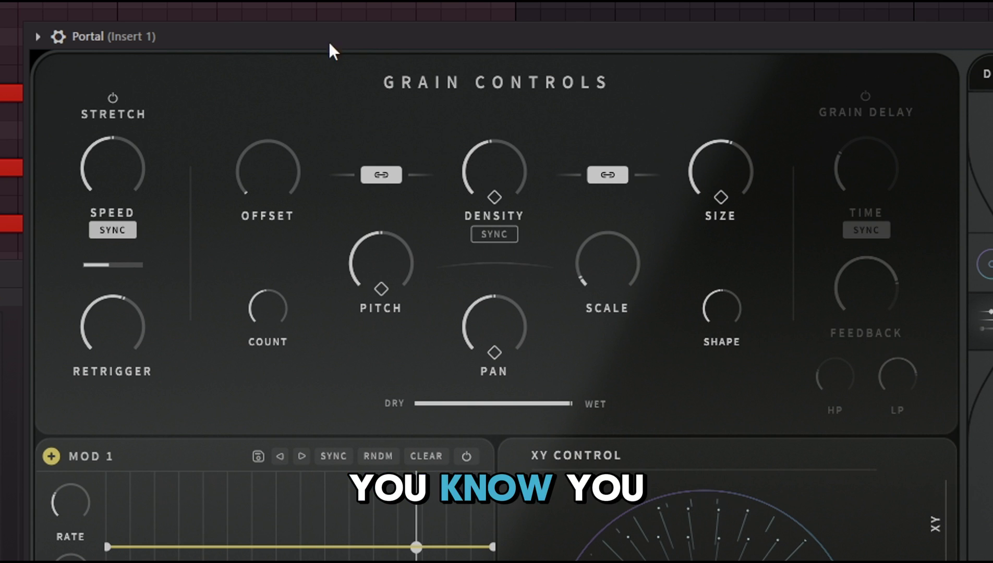
{"action": "left_click_drag", "start_coordinate": [491, 164], "coordinate": [534, 134]}
{"action": "left_click_drag", "start_coordinate": [264, 180], "coordinate": [269, 131]}
{"action": "left_click", "coordinate": [377, 175]}
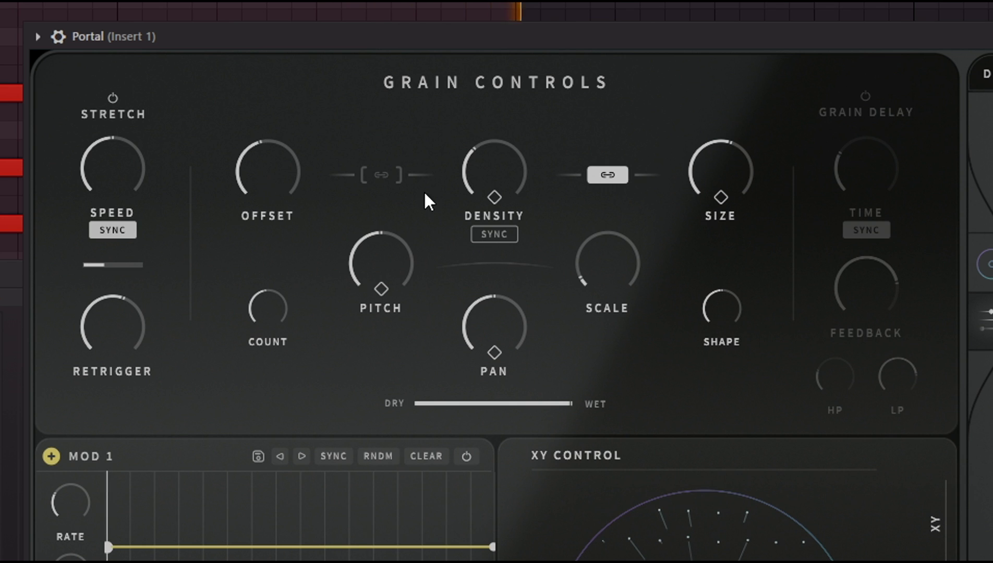
{"action": "left_click_drag", "start_coordinate": [266, 168], "coordinate": [262, 102]}
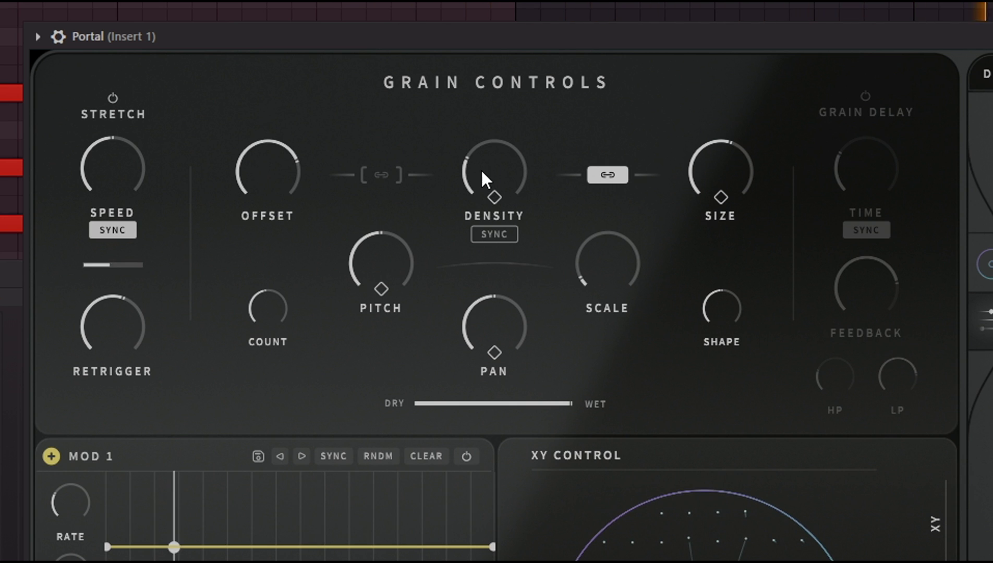
{"action": "left_click_drag", "start_coordinate": [283, 158], "coordinate": [289, 199]}
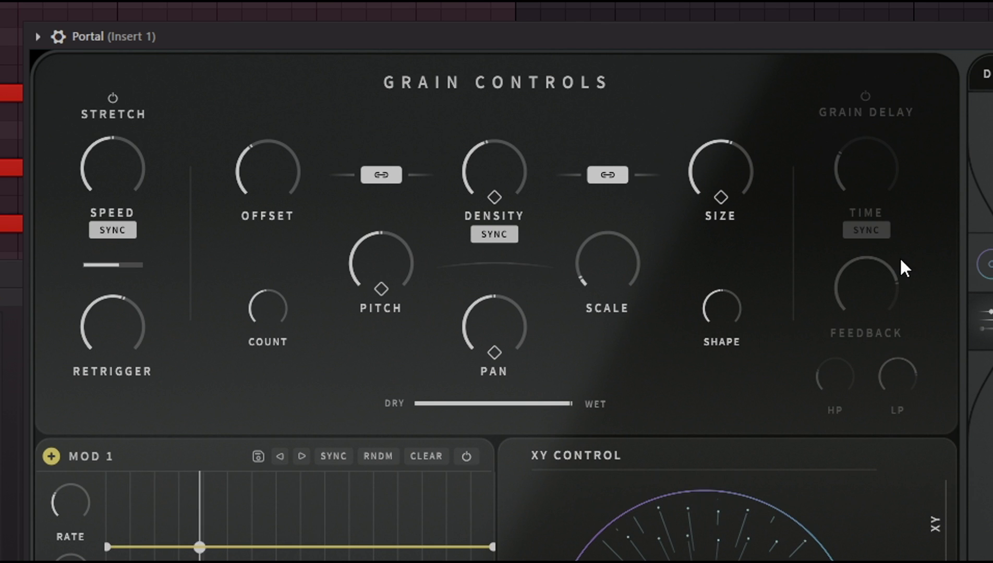
Try the grain Size at 1:4 and at its maximum.
{"action": "left_click_drag", "start_coordinate": [737, 163], "coordinate": [725, 239]}
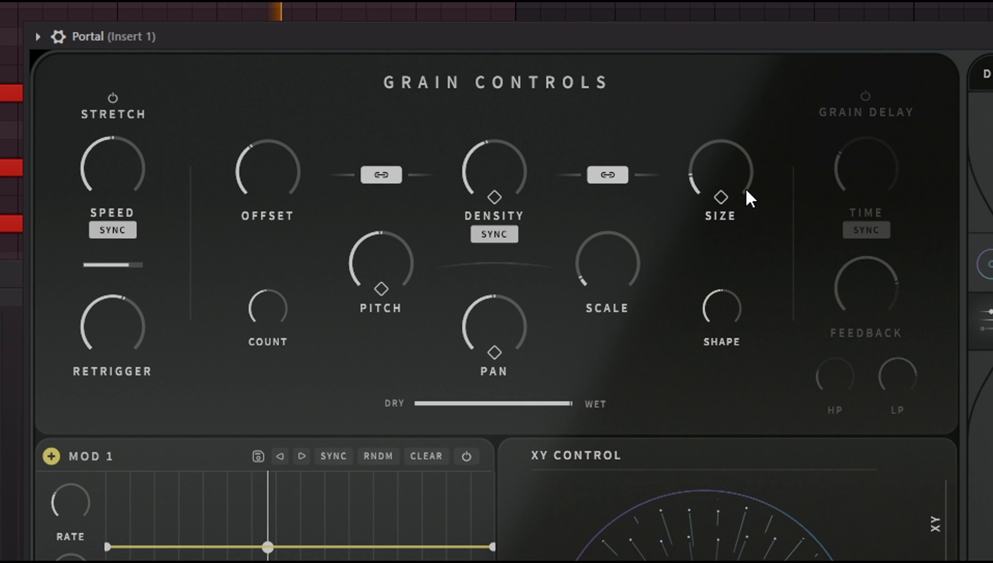
{"action": "mouse_move", "coordinate": [751, 217]}
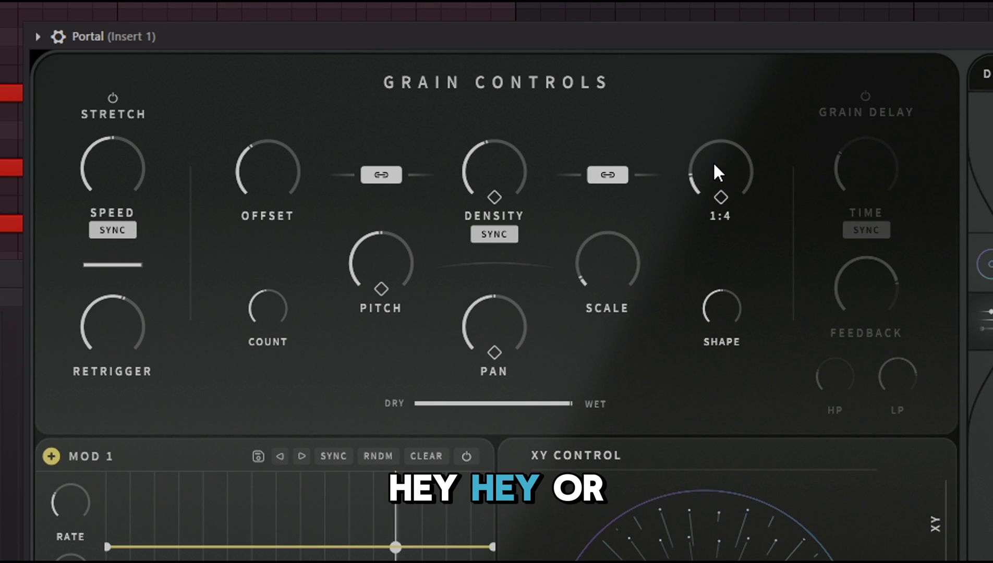
{"action": "left_click_drag", "start_coordinate": [720, 158], "coordinate": [743, 11]}
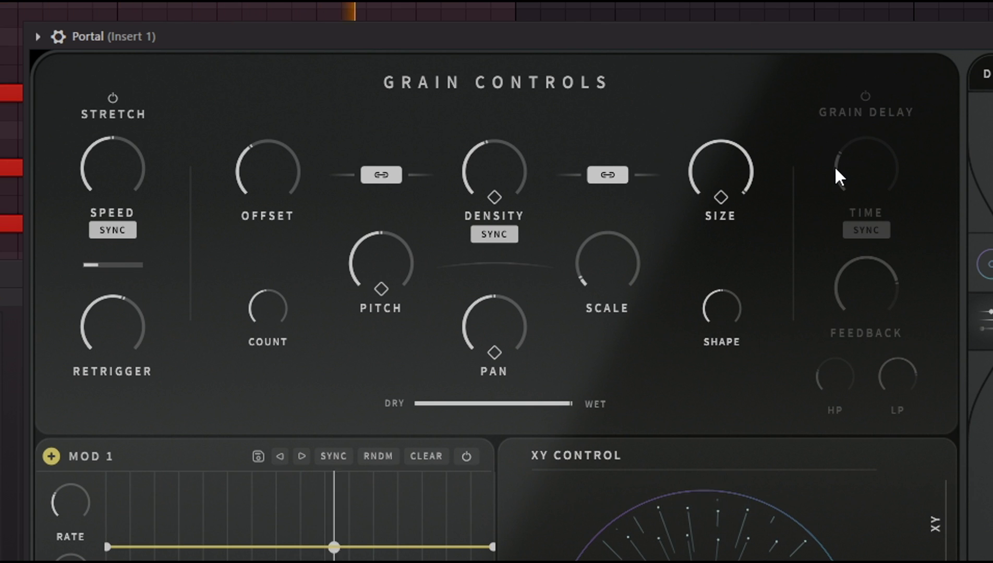
Raise the Stretch Speed above its midpoint and lower Retrigger.
{"action": "left_click_drag", "start_coordinate": [113, 190], "coordinate": [126, 158]}
{"action": "left_click_drag", "start_coordinate": [110, 318], "coordinate": [105, 364]}
Unlink Offset from Density with Offset at about 0.01 ms, and raise Density slightly above its midpoint.
{"action": "left_click_drag", "start_coordinate": [251, 161], "coordinate": [279, 200]}
{"action": "left_click", "coordinate": [388, 171]}
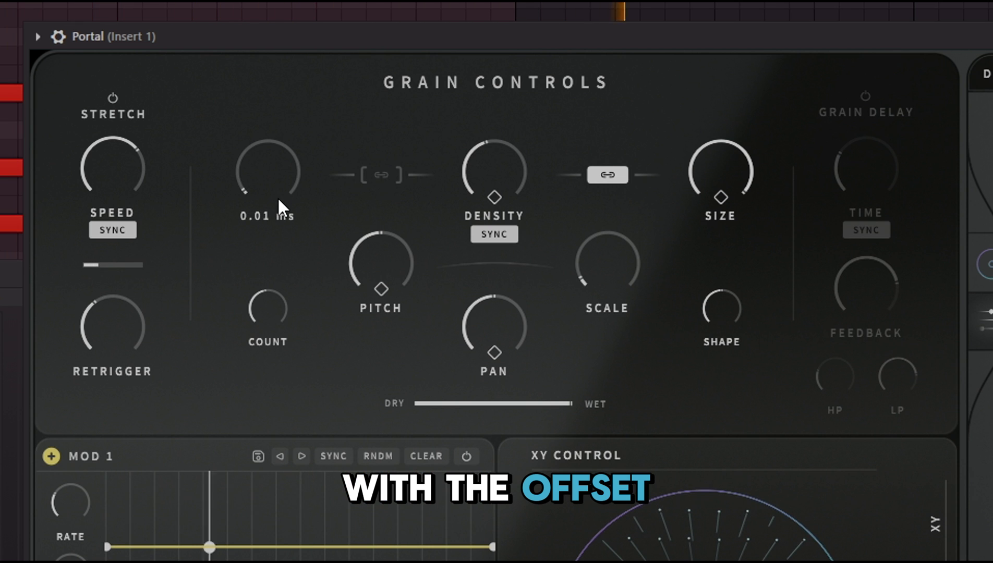
{"action": "mouse_move", "coordinate": [490, 166]}
{"action": "left_mouse_down"}
{"action": "mouse_move", "coordinate": [491, 145]}
{"action": "mouse_move", "coordinate": [490, 155]}
{"action": "left_mouse_up"}
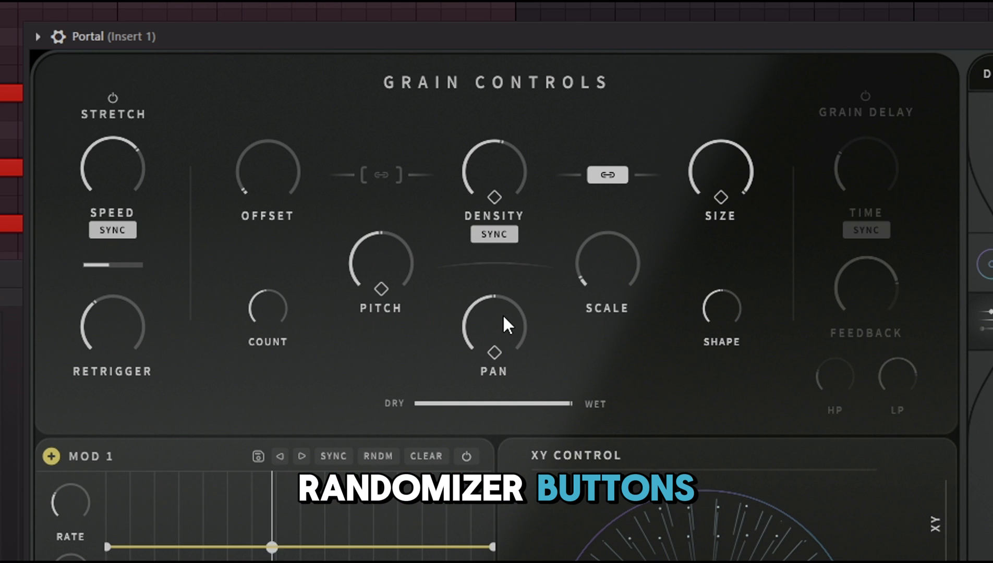
Try the Size randomizer at full amount, bring it back down, and set the grain Size to 1:1.
{"action": "mouse_move", "coordinate": [720, 198]}
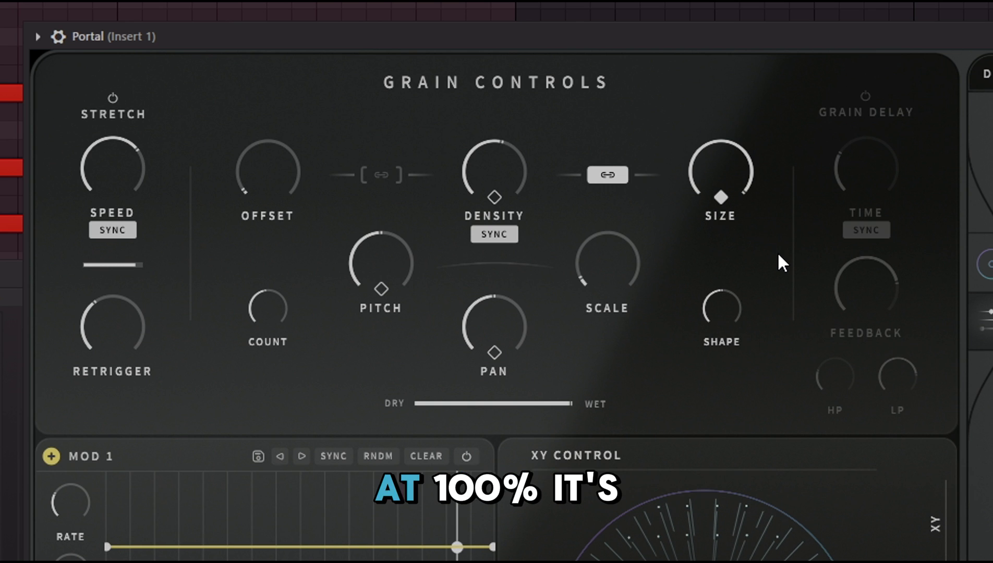
{"action": "mouse_move", "coordinate": [737, 165]}
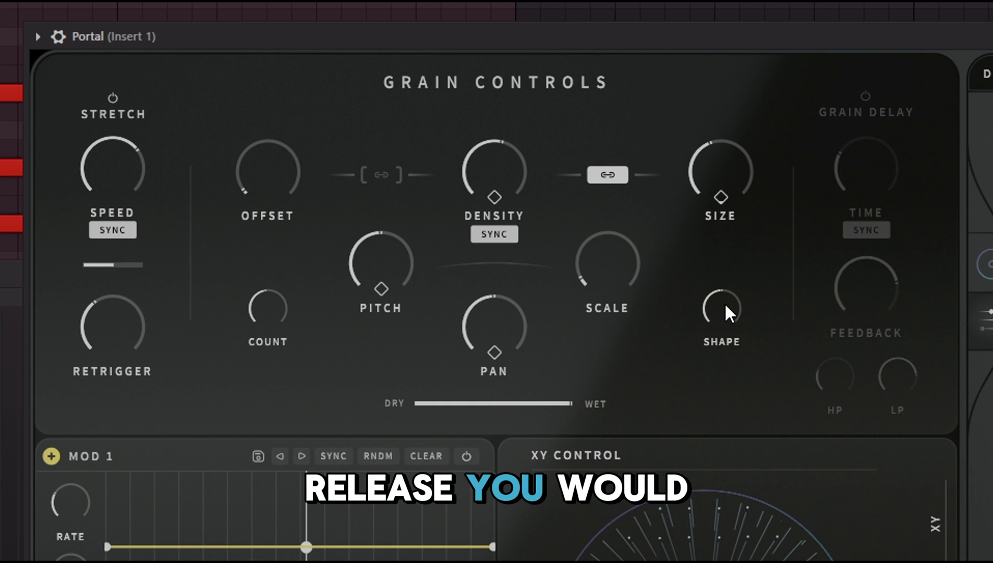
Try the grain Shape at its minimum and set it to its maximum.
{"action": "left_click_drag", "start_coordinate": [726, 326], "coordinate": [710, 362]}
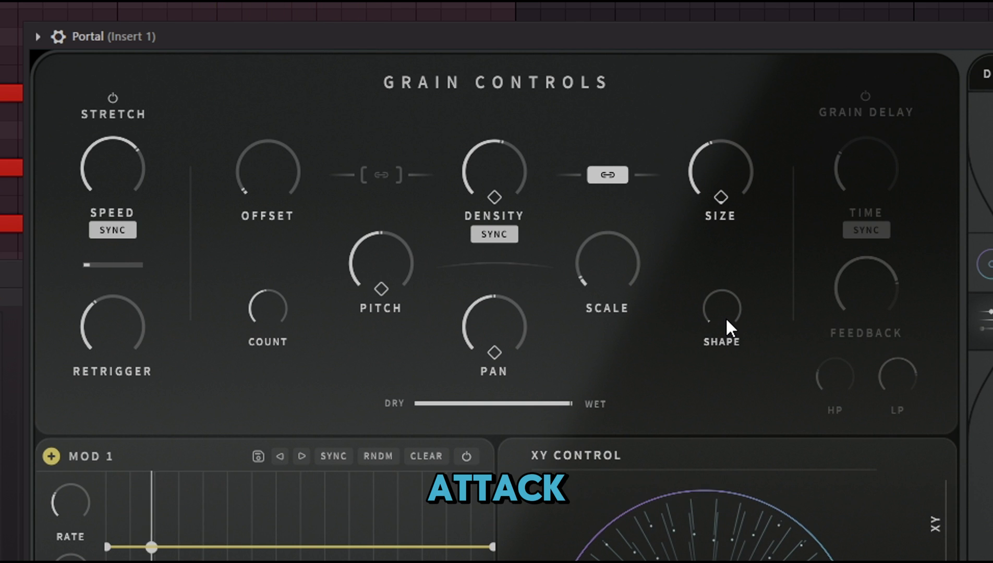
{"action": "left_click_drag", "start_coordinate": [725, 315], "coordinate": [750, 117]}
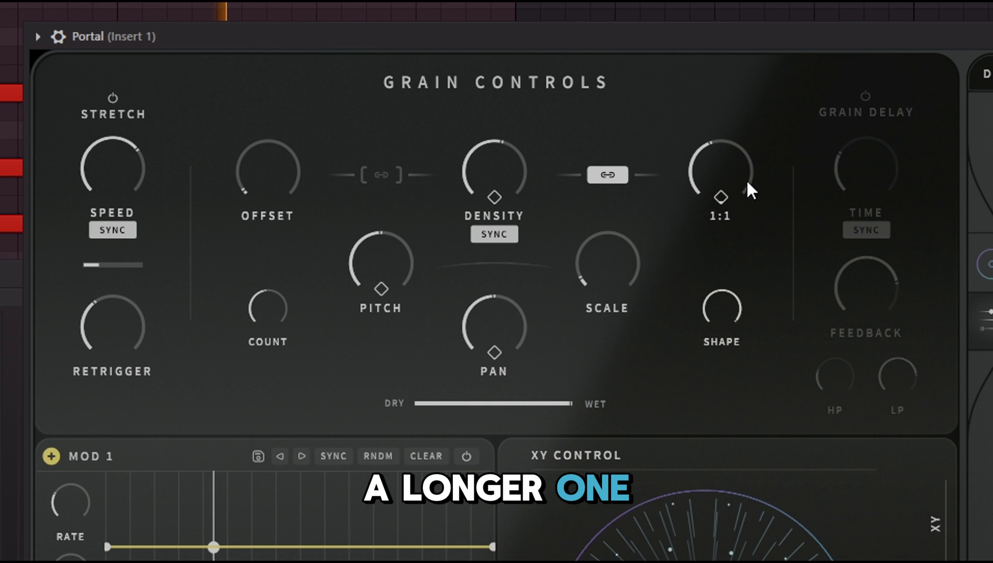
{"action": "left_click", "coordinate": [721, 303]}
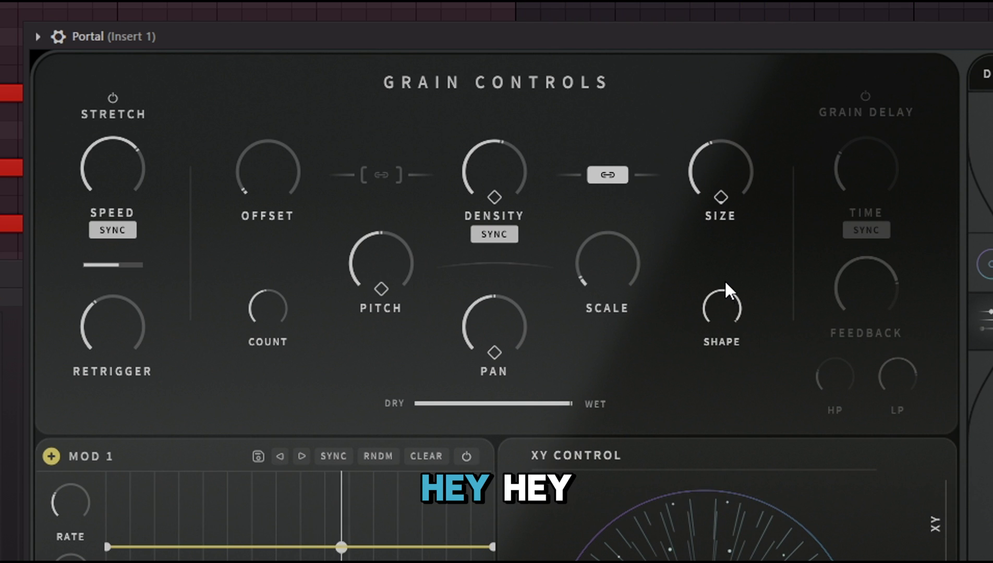
Change the musical Scale for the grain pitch to Penta. Maj and step it down slightly from there.
{"action": "left_click", "coordinate": [621, 304]}
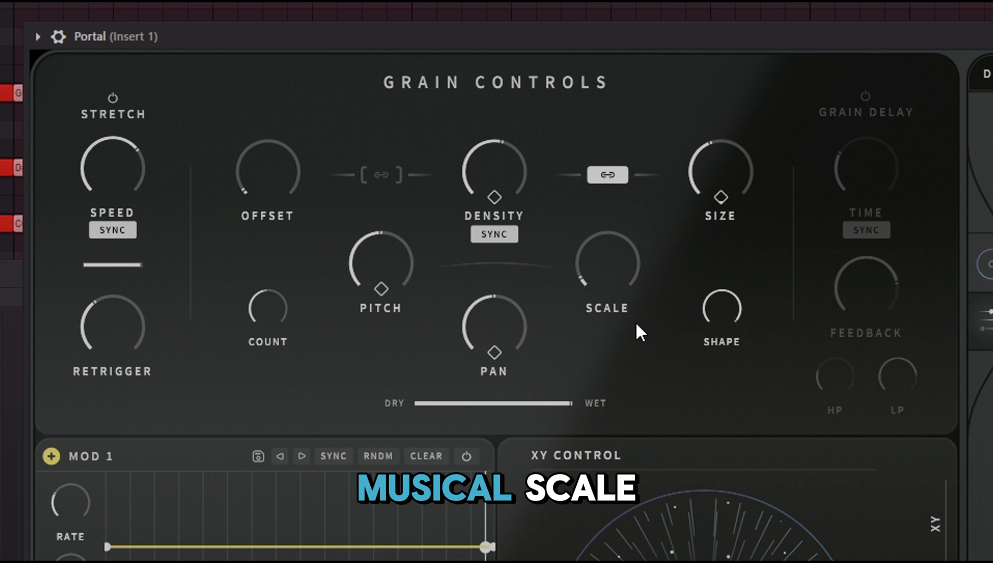
{"action": "mouse_move", "coordinate": [604, 260]}
{"action": "left_click_drag", "start_coordinate": [605, 262], "coordinate": [502, 403]}
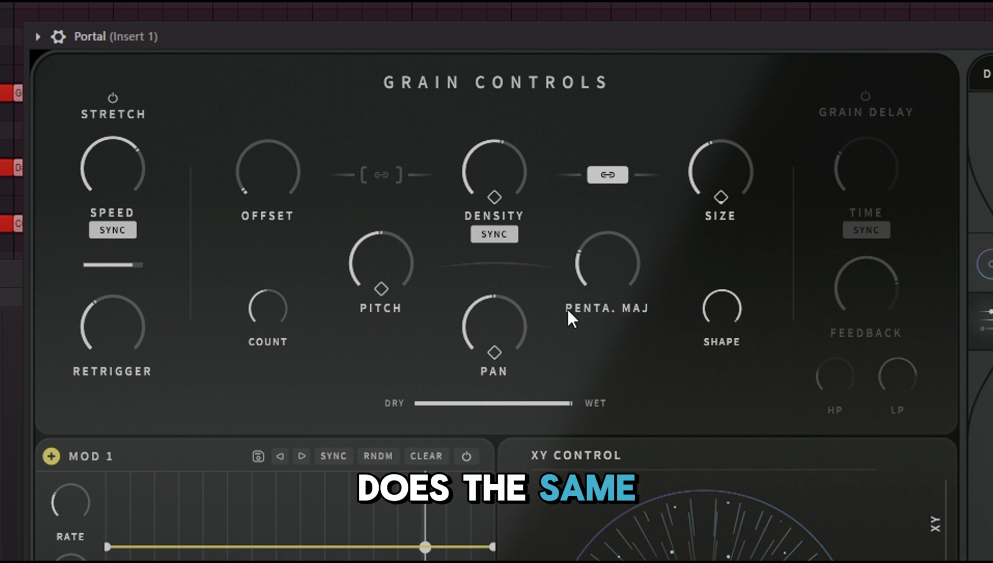
{"action": "scroll", "coordinate": [585, 300], "scroll_direction": "down", "scroll_amount": 2}
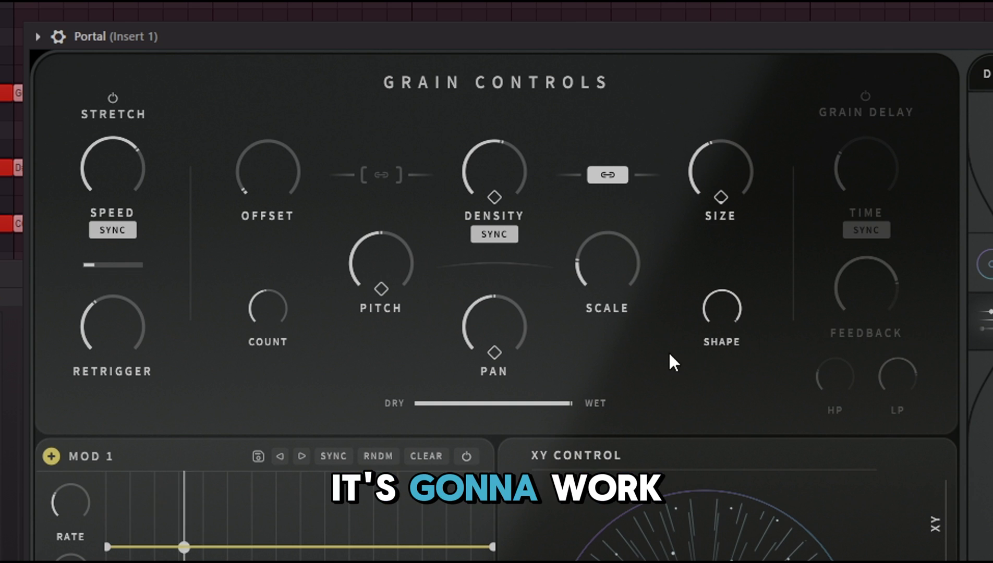
Lower the musical Scale setting for the grain pitch a little further.
{"action": "left_click_drag", "start_coordinate": [598, 260], "coordinate": [607, 282]}
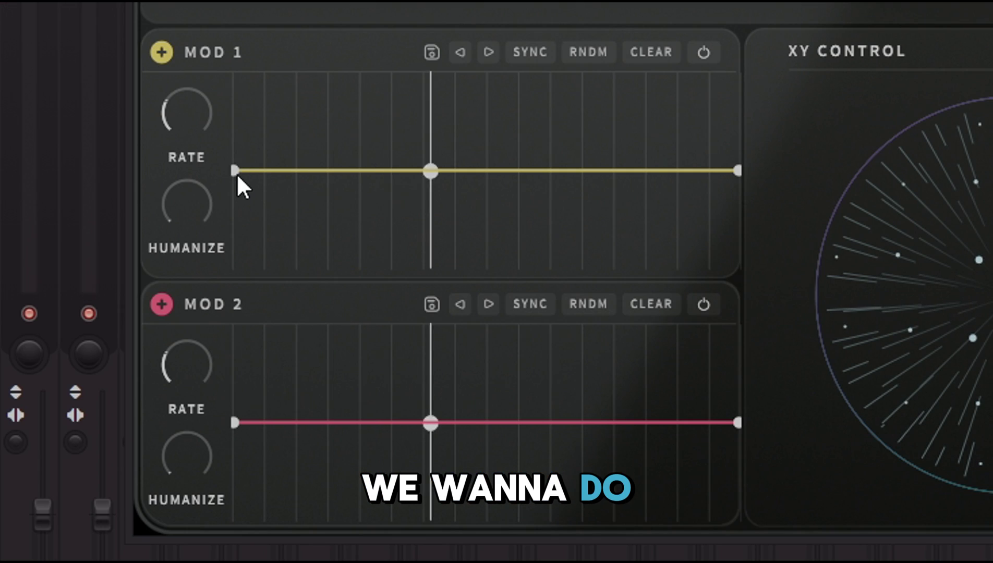
Shape the flat Mod 1 line into a jagged curve, starting at the minimum and alternating peaks and dips along its full length.
{"action": "left_click_drag", "start_coordinate": [237, 182], "coordinate": [210, 330]}
{"action": "left_click_drag", "start_coordinate": [264, 105], "coordinate": [263, 72]}
{"action": "left_click_drag", "start_coordinate": [291, 181], "coordinate": [292, 326]}
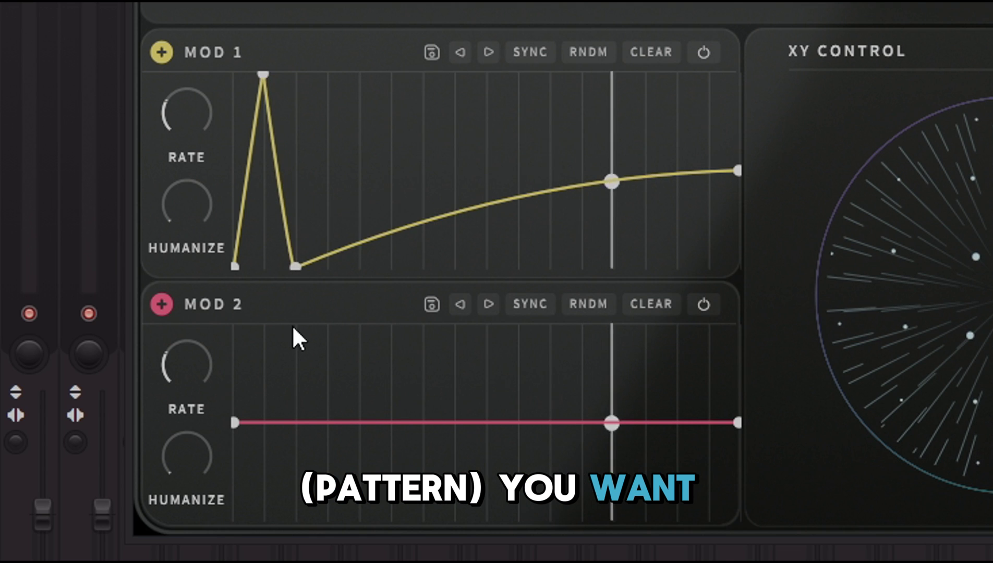
{"action": "left_click", "coordinate": [327, 153]}
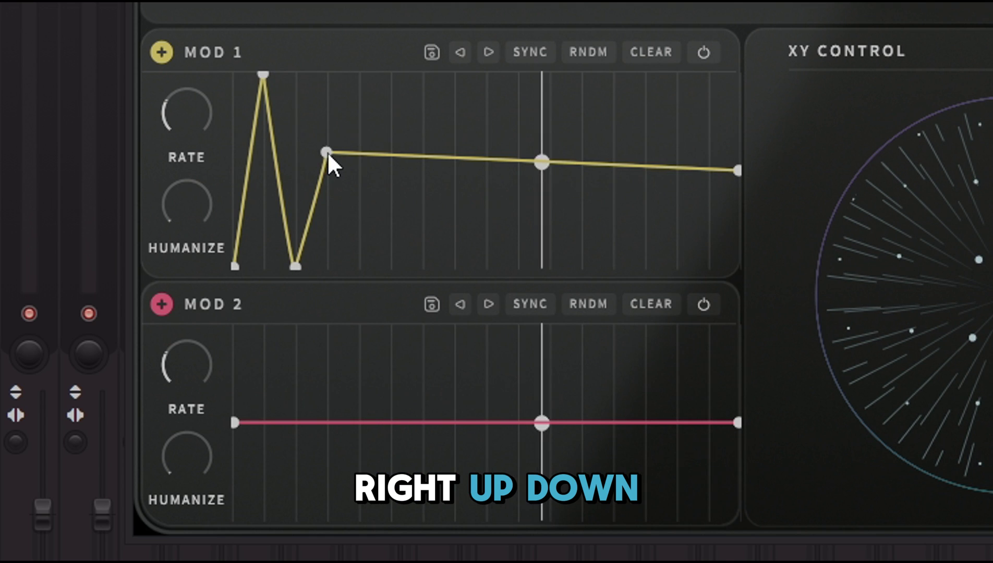
{"action": "left_click", "coordinate": [356, 124]}
{"action": "left_click", "coordinate": [380, 191]}
{"action": "left_click", "coordinate": [431, 152]}
{"action": "left_click", "coordinate": [519, 252]}
{"action": "left_click", "coordinate": [584, 102]}
{"action": "left_click", "coordinate": [661, 220]}
{"action": "left_click", "coordinate": [708, 92]}
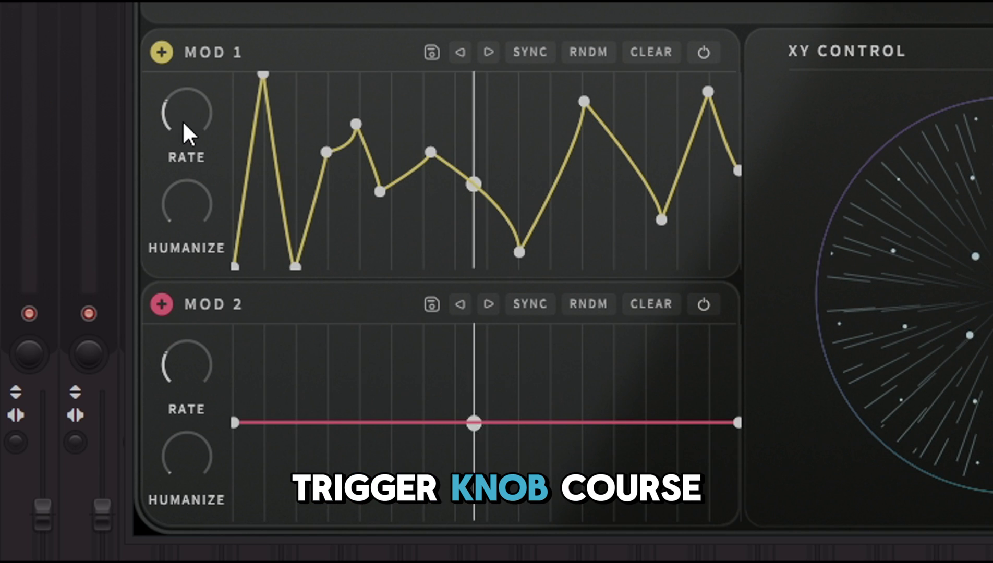
Try the Mod 1 Rate at its maximum, bring it back down low, and try raising Humanize.
{"action": "left_click_drag", "start_coordinate": [188, 133], "coordinate": [223, 1]}
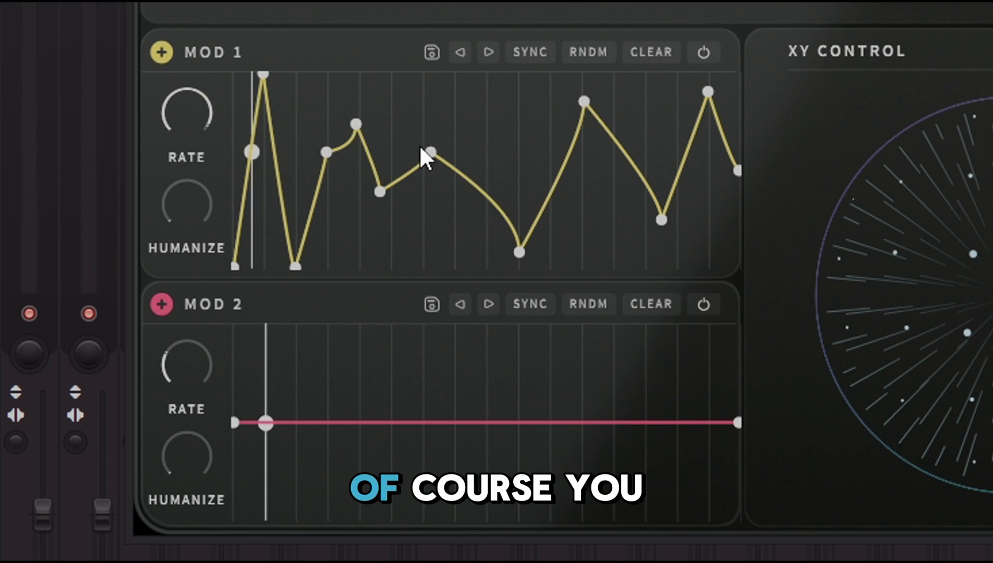
{"action": "left_click_drag", "start_coordinate": [206, 100], "coordinate": [182, 272]}
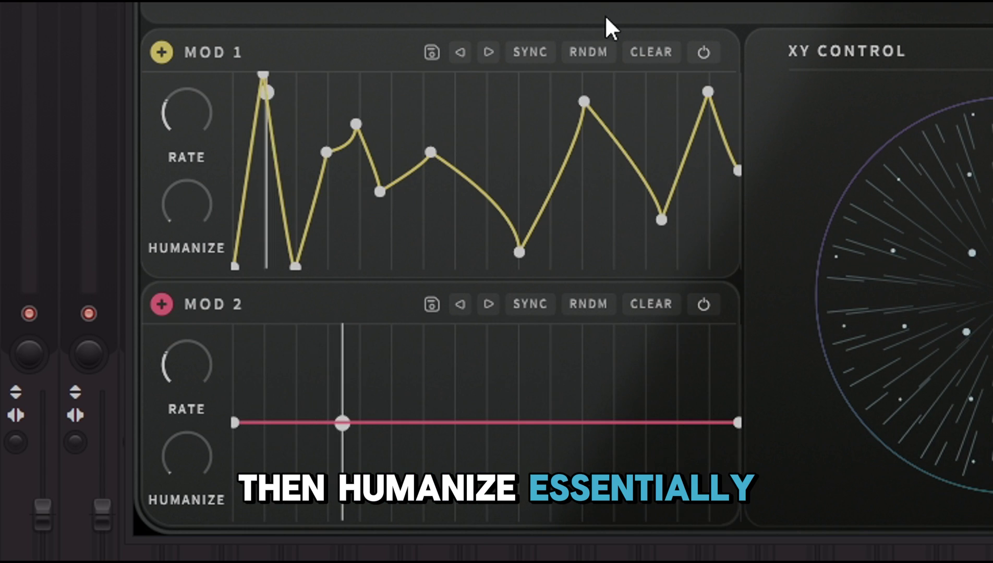
{"action": "left_click_drag", "start_coordinate": [186, 204], "coordinate": [198, 130]}
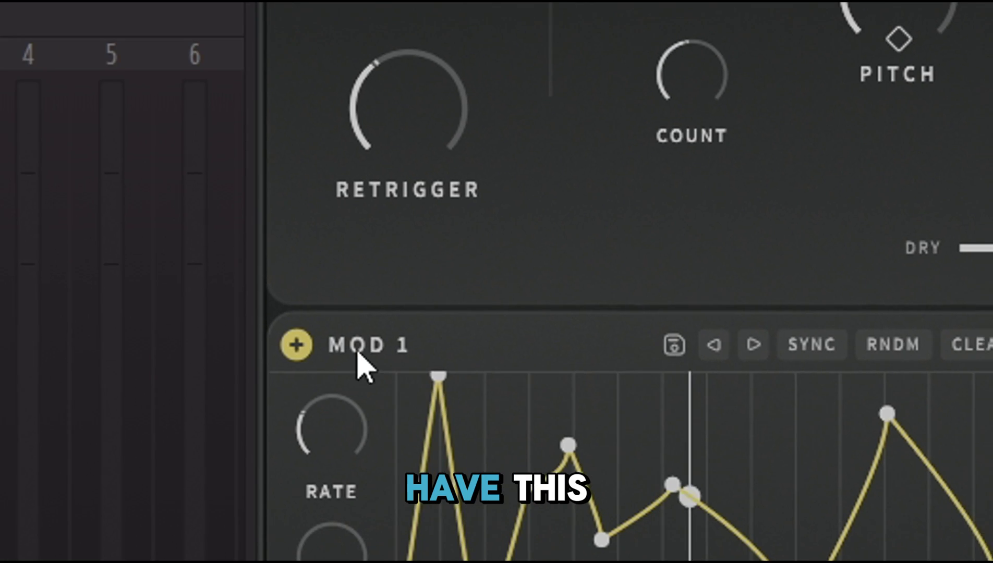
Assign Mod 1 to the grain Pitch and adjust its modulation depth.
{"action": "left_click_drag", "start_coordinate": [162, 52], "coordinate": [577, 0]}
{"action": "left_click_drag", "start_coordinate": [413, 172], "coordinate": [428, 141]}
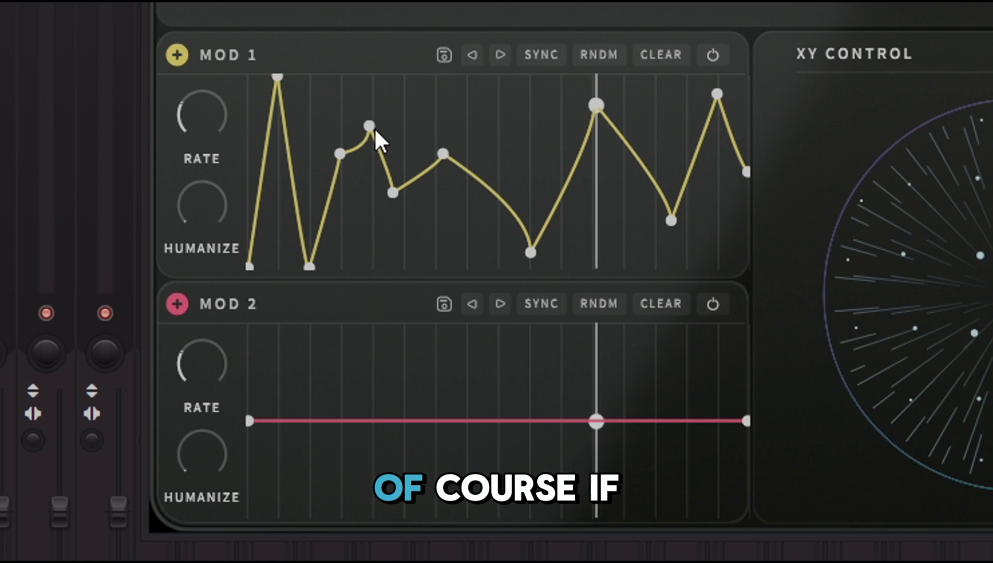
Raise the middle points of the Mod 1 curve to the maximum so they form a flat plateau, and adjust the points after it.
{"action": "left_click_drag", "start_coordinate": [370, 127], "coordinate": [369, 77]}
{"action": "left_click_drag", "start_coordinate": [393, 192], "coordinate": [415, 35]}
{"action": "left_click_drag", "start_coordinate": [443, 153], "coordinate": [435, 105]}
{"action": "left_click_drag", "start_coordinate": [447, 88], "coordinate": [447, 54]}
{"action": "left_click_drag", "start_coordinate": [530, 252], "coordinate": [515, 21]}
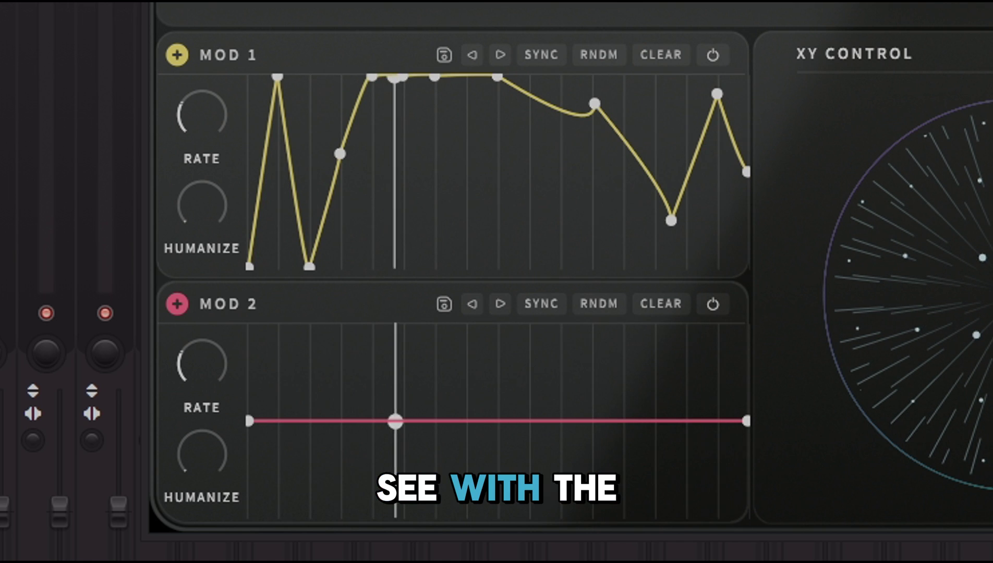
{"action": "left_click_drag", "start_coordinate": [597, 101], "coordinate": [608, 36]}
{"action": "left_click_drag", "start_coordinate": [673, 219], "coordinate": [671, 192]}
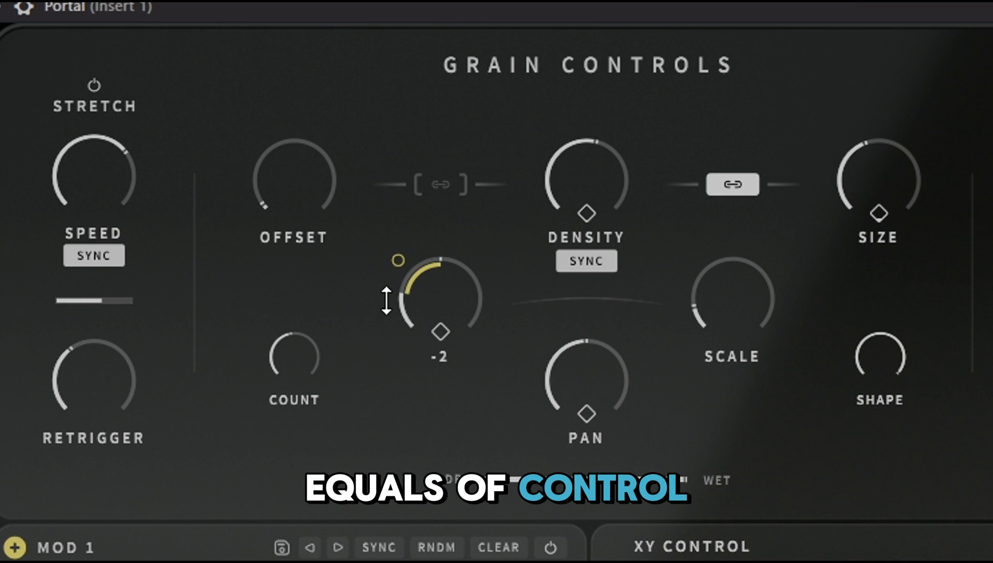
Try different Mod 1 depths on the grain Pitch and remove the modulation from it.
{"action": "left_click_drag", "start_coordinate": [386, 299], "coordinate": [356, 369]}
{"action": "double_click", "coordinate": [442, 345]}
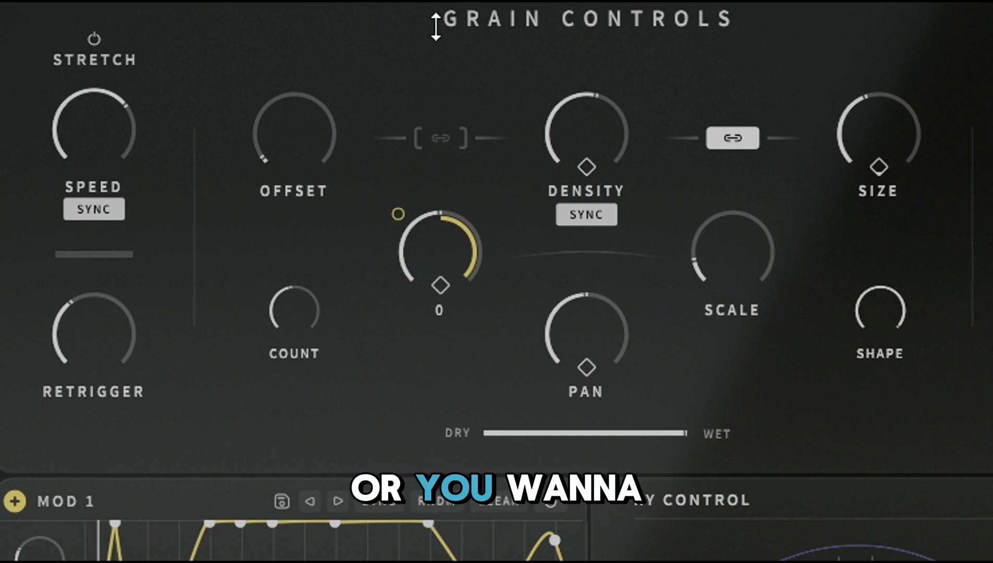
{"action": "right_click", "coordinate": [399, 214]}
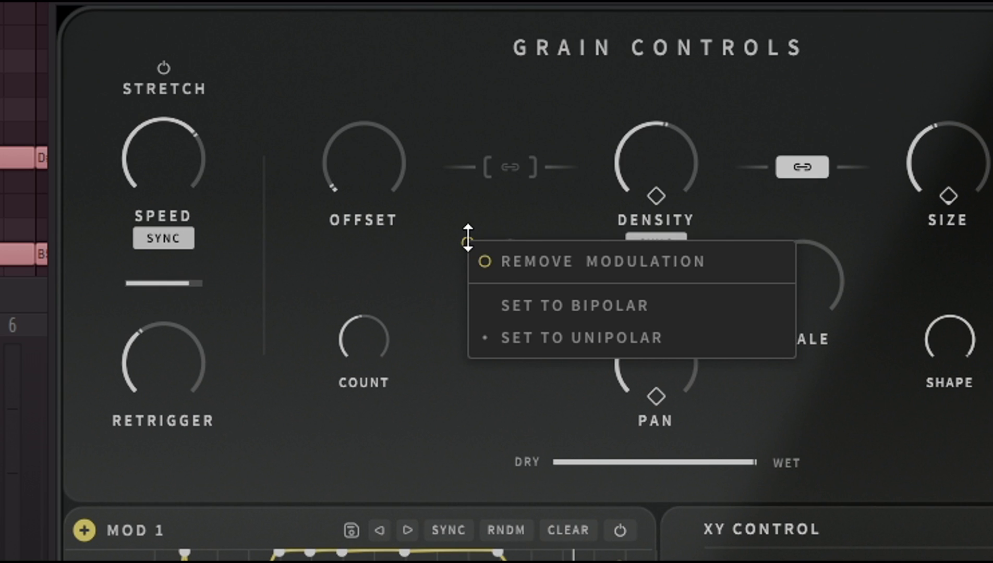
{"action": "left_click", "coordinate": [498, 261]}
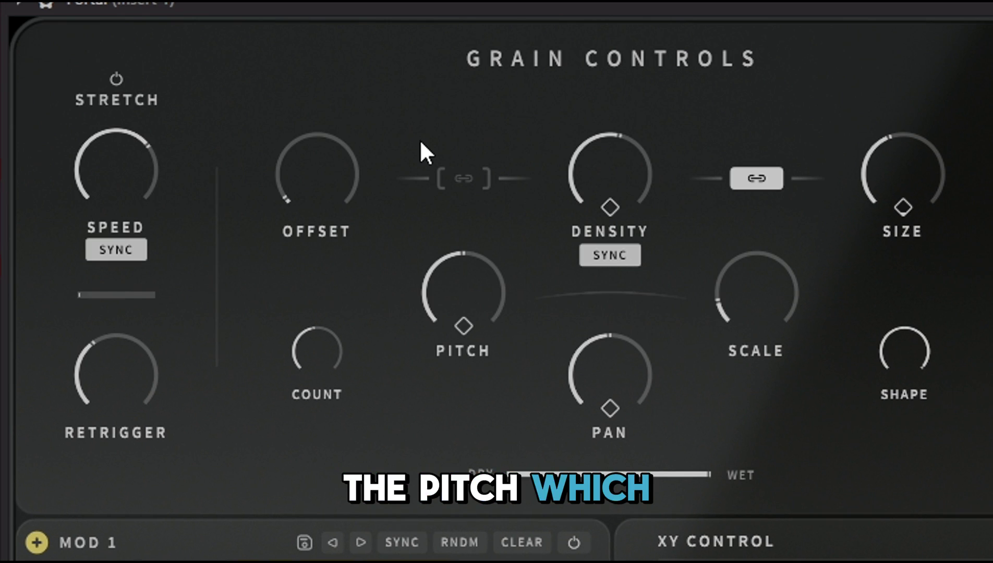
Try the grain Pitch at -1, assign Mod 1 to Pitch again, and adjust the modulation depth.
{"action": "left_click_drag", "start_coordinate": [472, 295], "coordinate": [452, 308]}
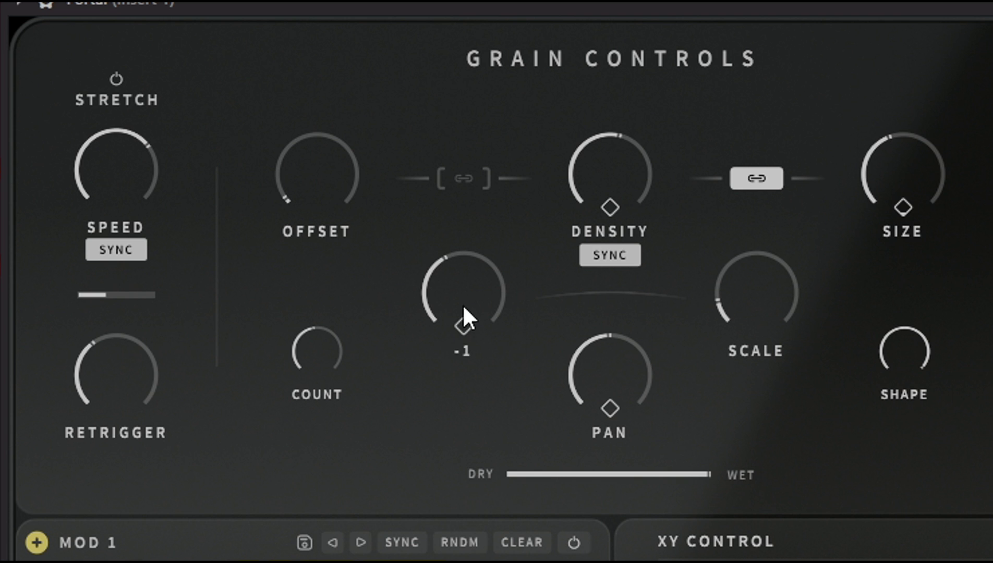
{"action": "mouse_move", "coordinate": [34, 548]}
{"action": "left_mouse_down"}
{"action": "mouse_move", "coordinate": [183, 497]}
{"action": "mouse_move", "coordinate": [44, 551]}
{"action": "left_mouse_up"}
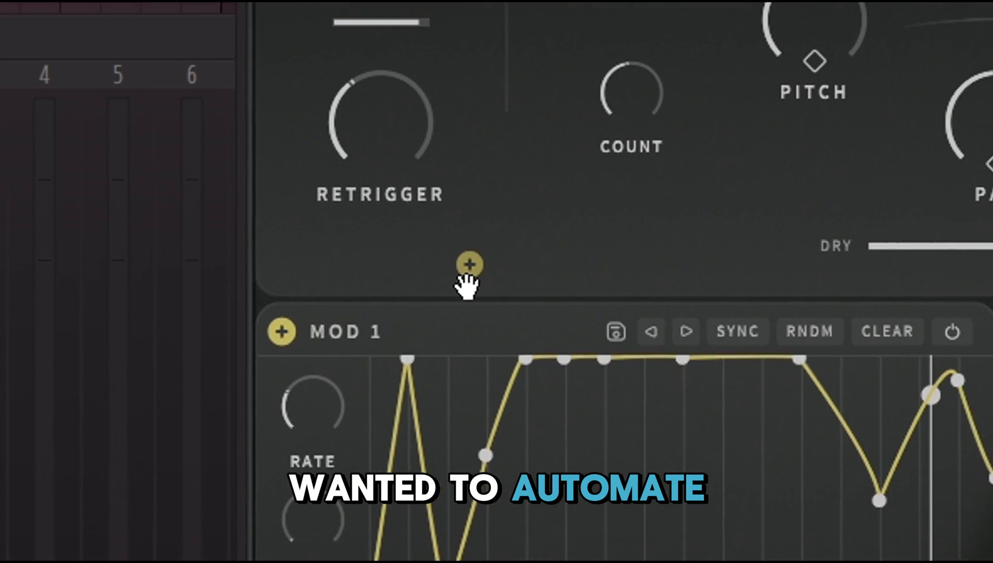
{"action": "left_click_drag", "start_coordinate": [130, 468], "coordinate": [658, 125]}
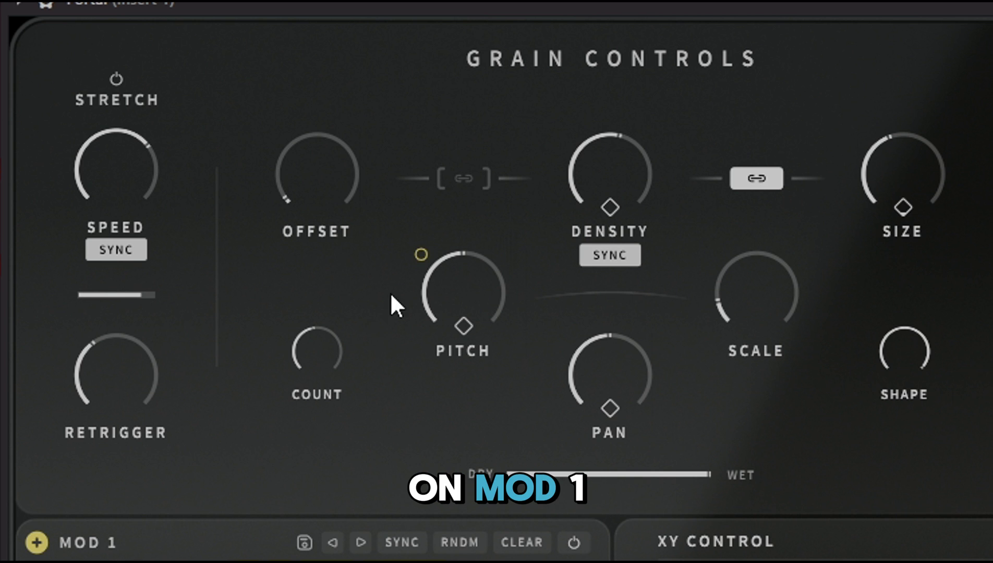
{"action": "left_click_drag", "start_coordinate": [418, 256], "coordinate": [361, 319]}
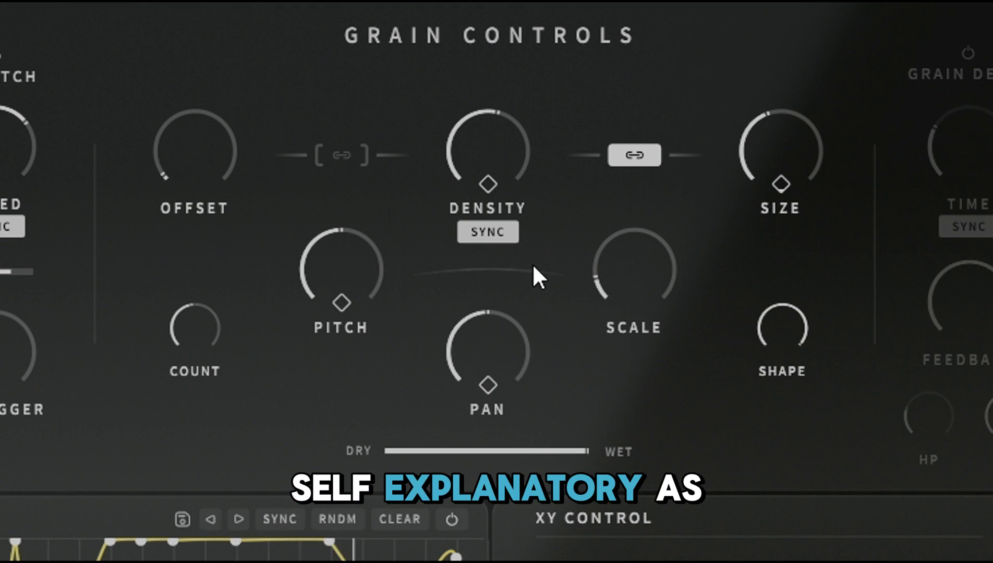
Try the grain Pan hard right and hard left at -50, and reset it to the centre.
{"action": "left_click_drag", "start_coordinate": [492, 342], "coordinate": [494, 125]}
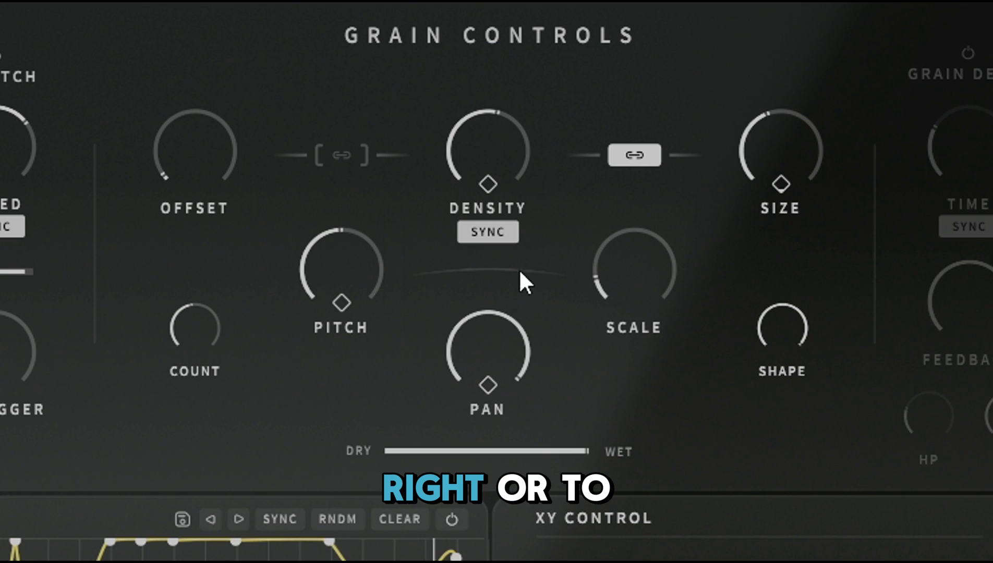
{"action": "left_click_drag", "start_coordinate": [479, 397], "coordinate": [478, 561]}
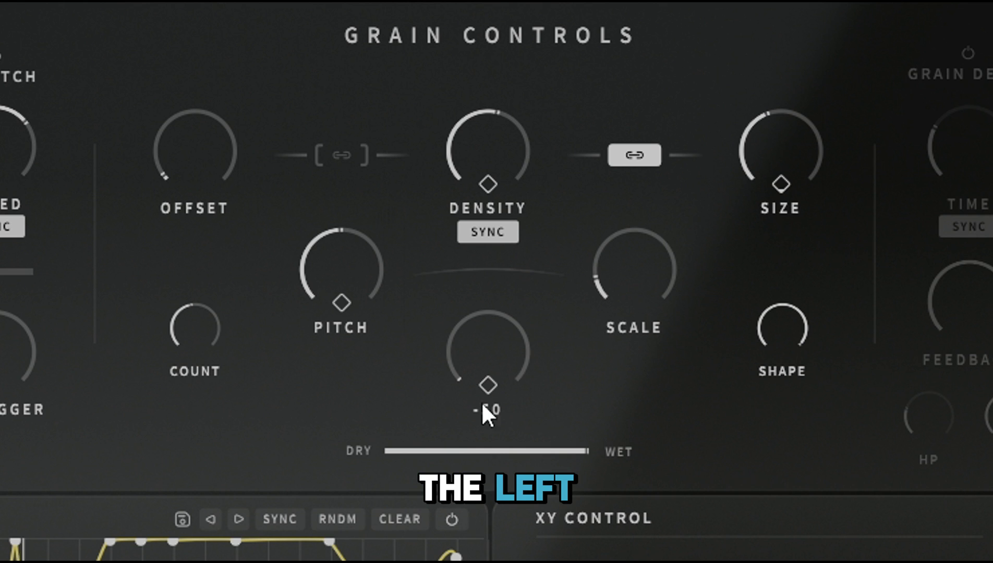
{"action": "double_click", "coordinate": [498, 362]}
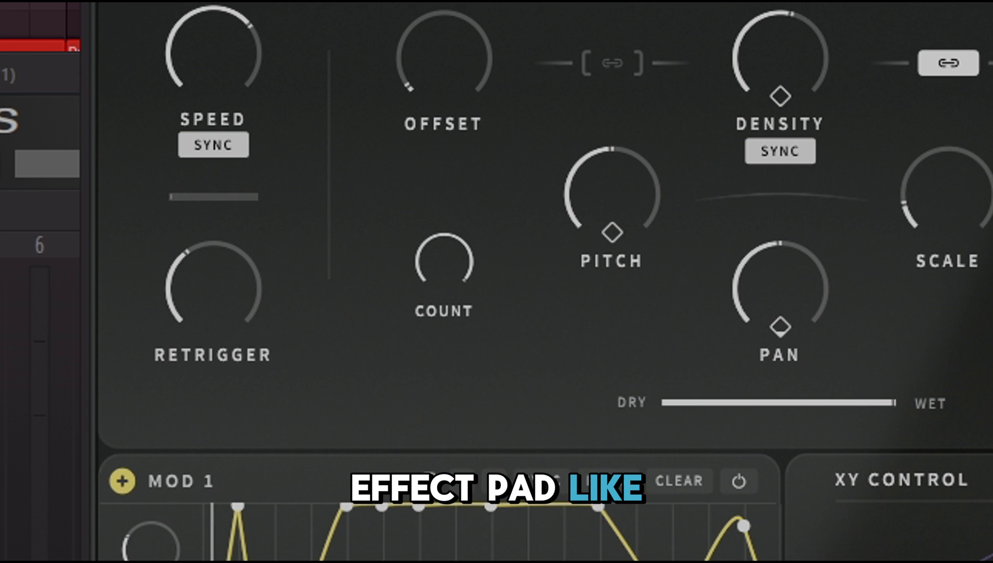
Lower the grain dry/wet mix below halfway and add another peak and dip to the Mod 2 curve.
{"action": "mouse_move", "coordinate": [780, 137]}
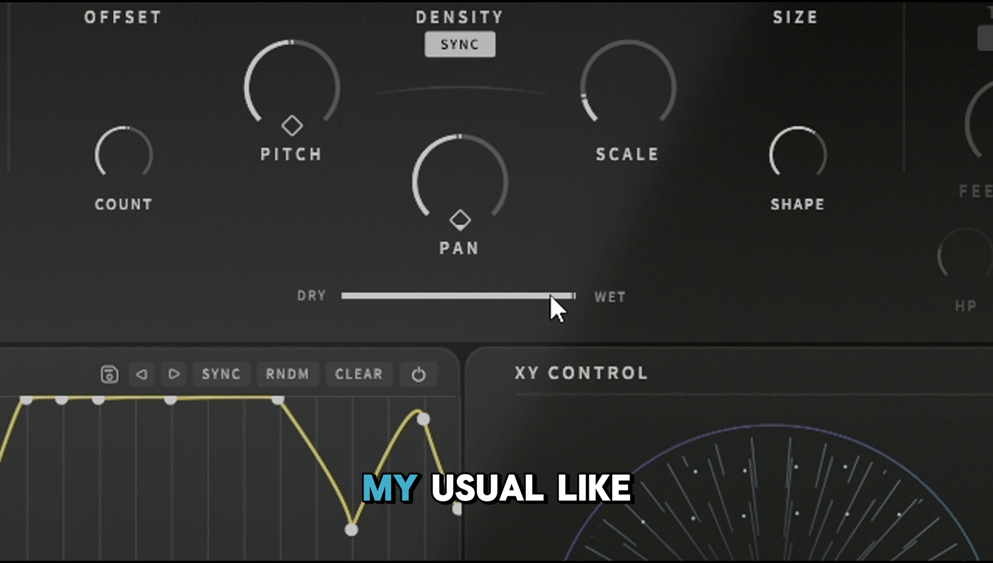
{"action": "left_click_drag", "start_coordinate": [550, 296], "coordinate": [409, 322]}
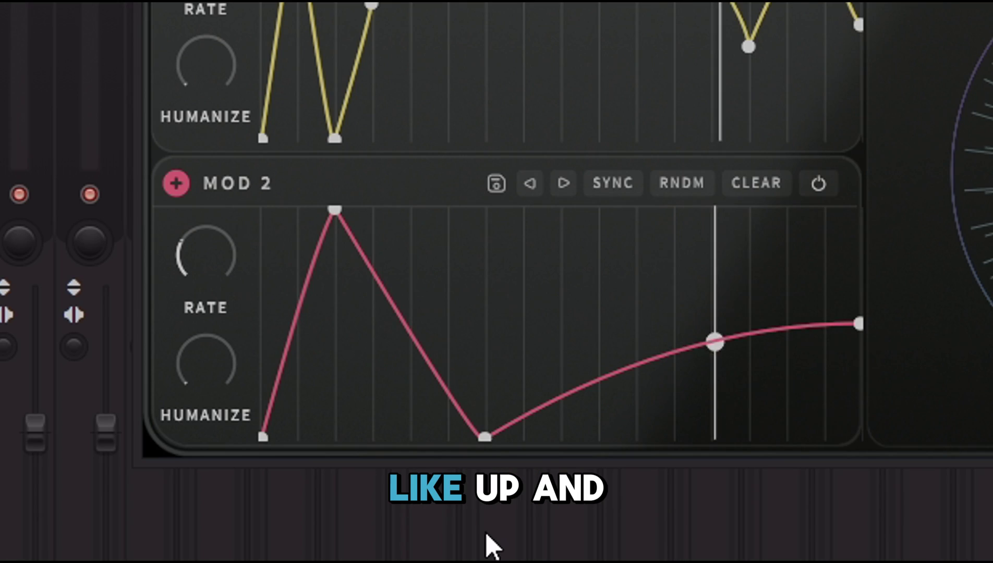
{"action": "left_click_drag", "start_coordinate": [526, 308], "coordinate": [523, 209]}
{"action": "left_click_drag", "start_coordinate": [580, 336], "coordinate": [643, 429]}
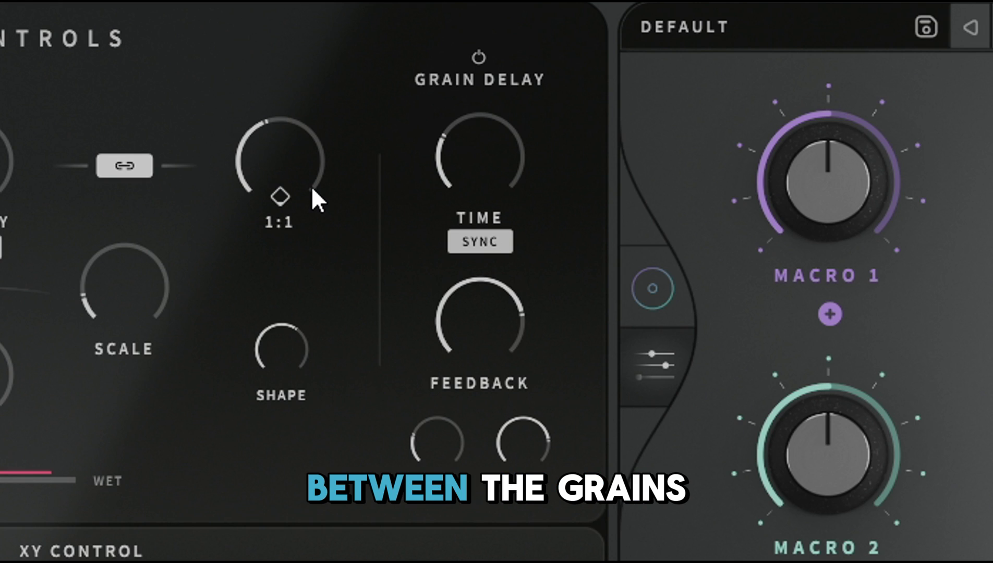
Try Grain Delay Time values from 1/64 d up to 1 Bar, set it to 1/8 t, and lower Feedback below its midpoint.
{"action": "mouse_move", "coordinate": [465, 172]}
{"action": "left_click_drag", "start_coordinate": [820, 187], "coordinate": [811, 212]}
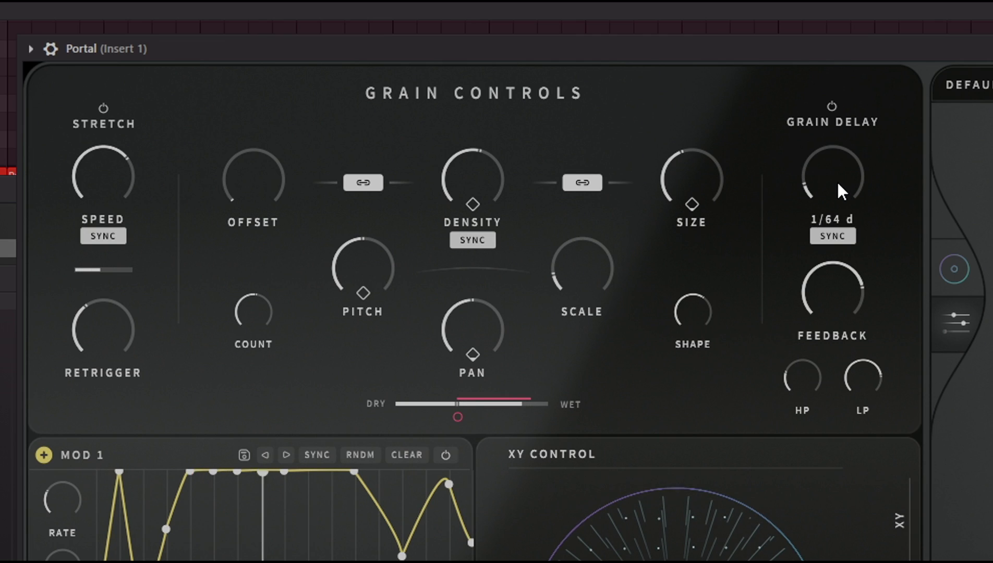
{"action": "left_click_drag", "start_coordinate": [837, 181], "coordinate": [840, 33]}
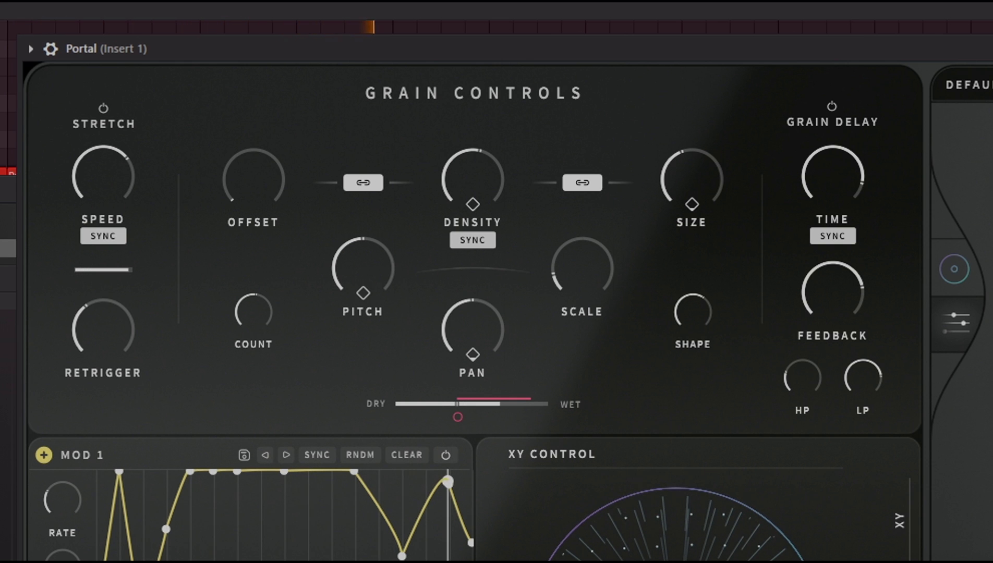
{"action": "left_click_drag", "start_coordinate": [835, 175], "coordinate": [835, 149]}
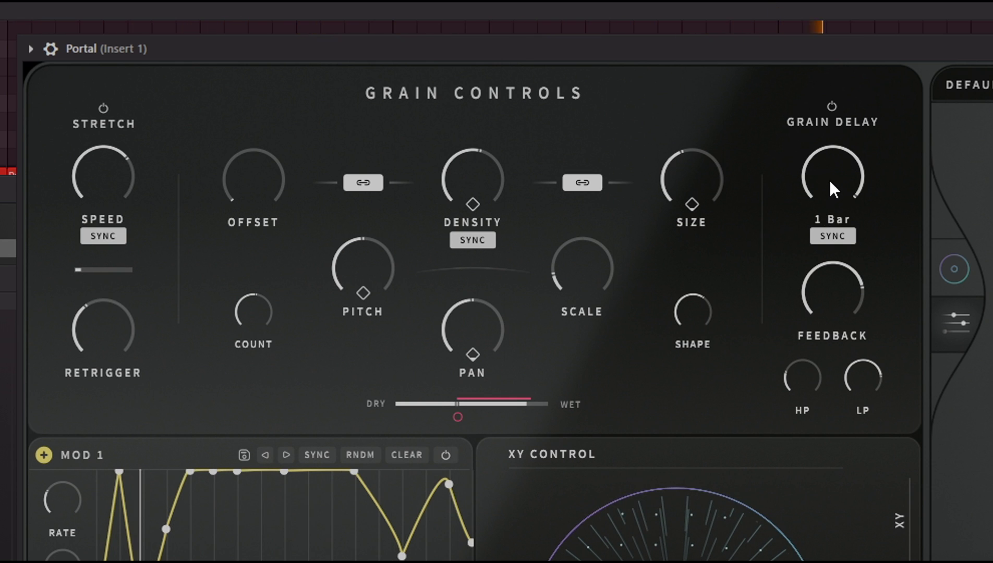
{"action": "left_click_drag", "start_coordinate": [816, 182], "coordinate": [806, 209]}
{"action": "scroll", "coordinate": [806, 207], "scroll_direction": "down", "scroll_amount": 2}
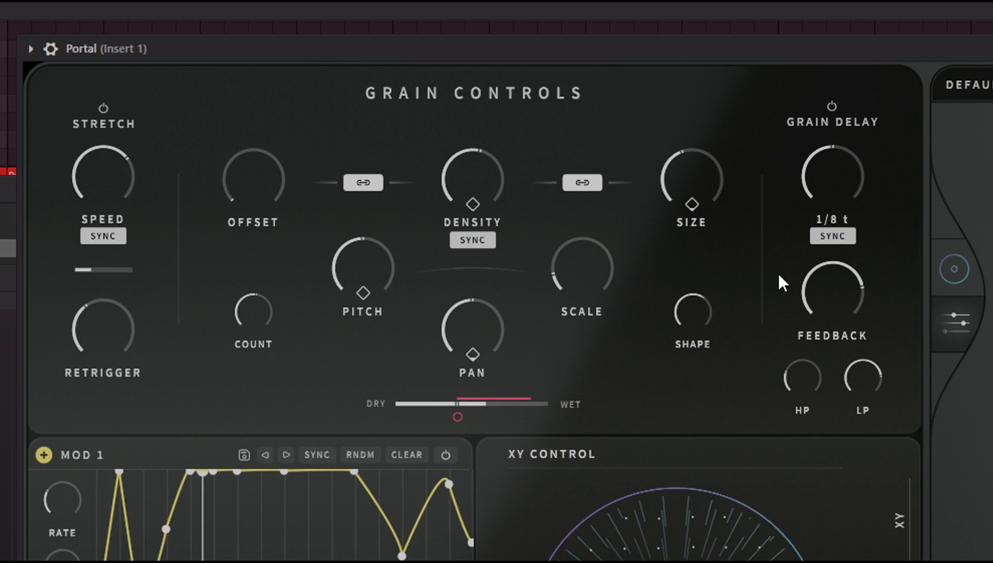
{"action": "left_click_drag", "start_coordinate": [832, 295], "coordinate": [762, 401]}
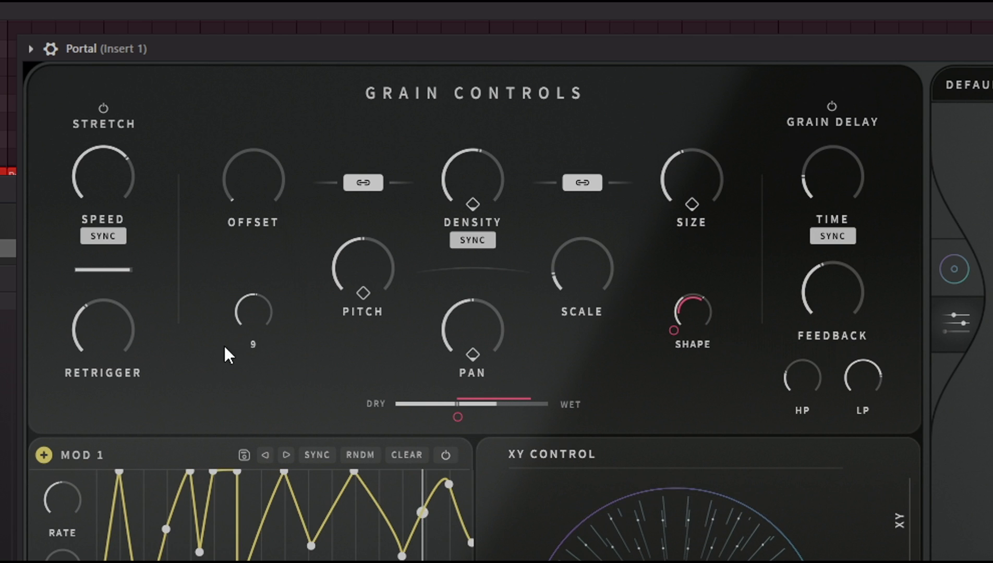
Raise Retrigger well above its midpoint and lower the Stretch Speed below its midpoint.
{"action": "left_click_drag", "start_coordinate": [105, 328], "coordinate": [118, 306]}
{"action": "left_click_drag", "start_coordinate": [123, 185], "coordinate": [118, 193]}
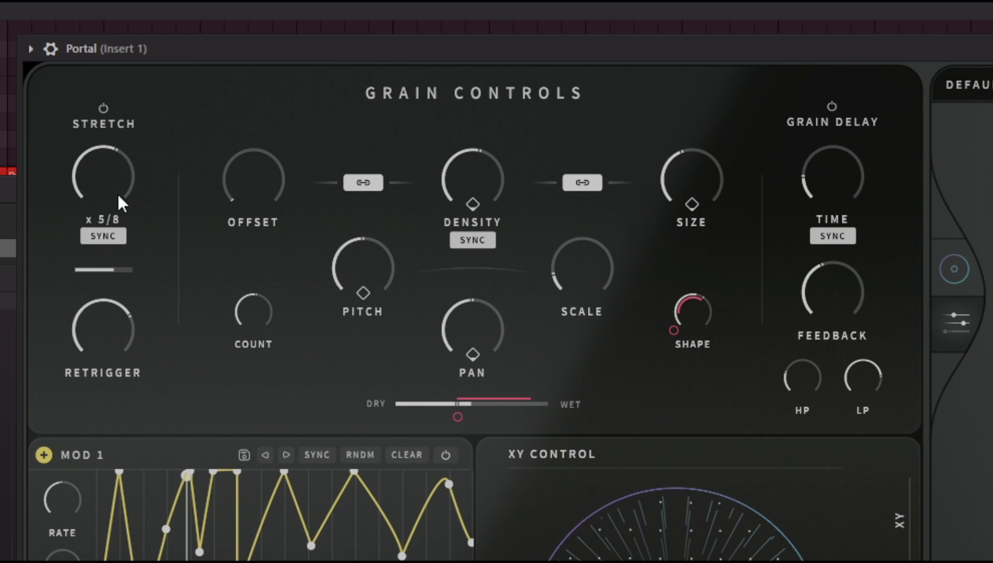
{"action": "left_click_drag", "start_coordinate": [113, 306], "coordinate": [126, 313]}
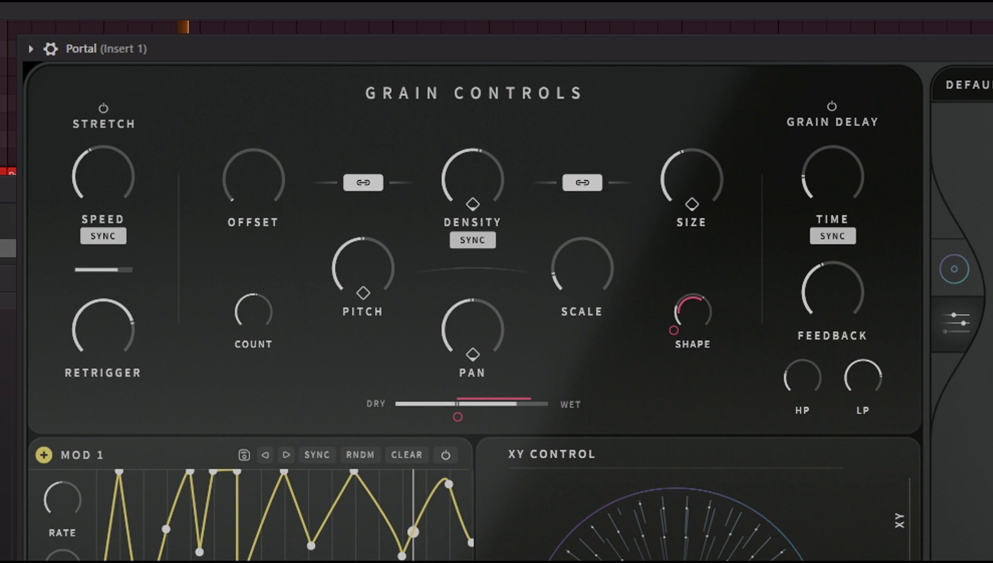
View the Effects section, return to the XY control, and move its handle up to about 86 and 37.
{"action": "left_click", "coordinate": [693, 283]}
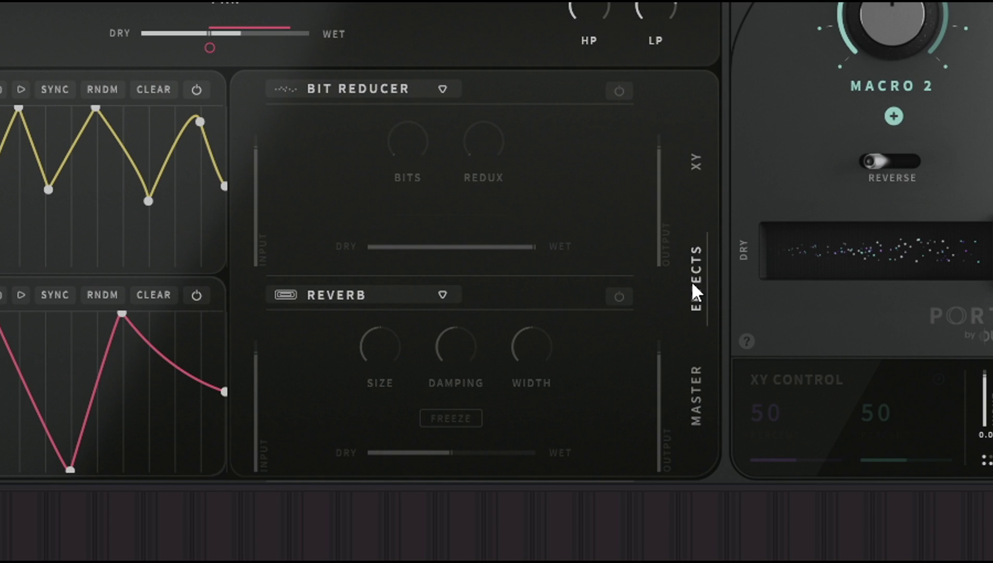
{"action": "left_click", "coordinate": [693, 172]}
{"action": "left_click_drag", "start_coordinate": [449, 286], "coordinate": [421, 194]}
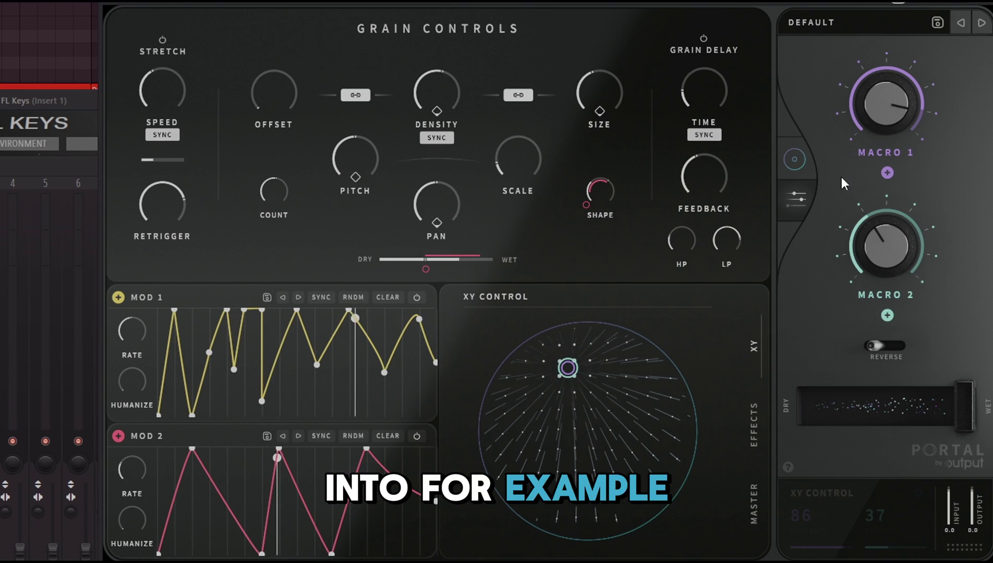
Assign Macro 1 to the Grain Delay Time, sweep Macro 1 to its maximum, and bring it back to slightly above its midpoint.
{"action": "left_click_drag", "start_coordinate": [887, 173], "coordinate": [700, 90]}
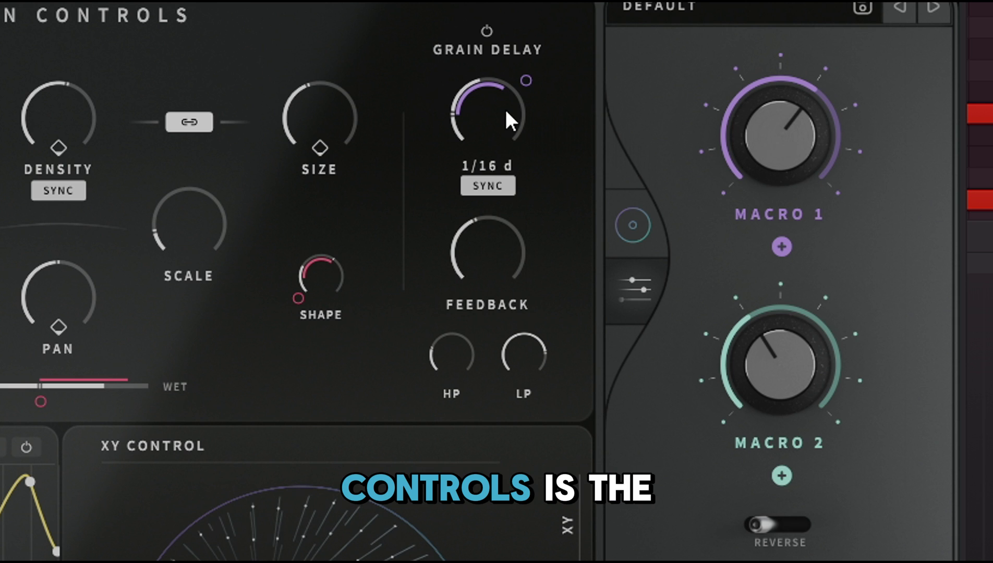
{"action": "left_click_drag", "start_coordinate": [783, 104], "coordinate": [756, 32]}
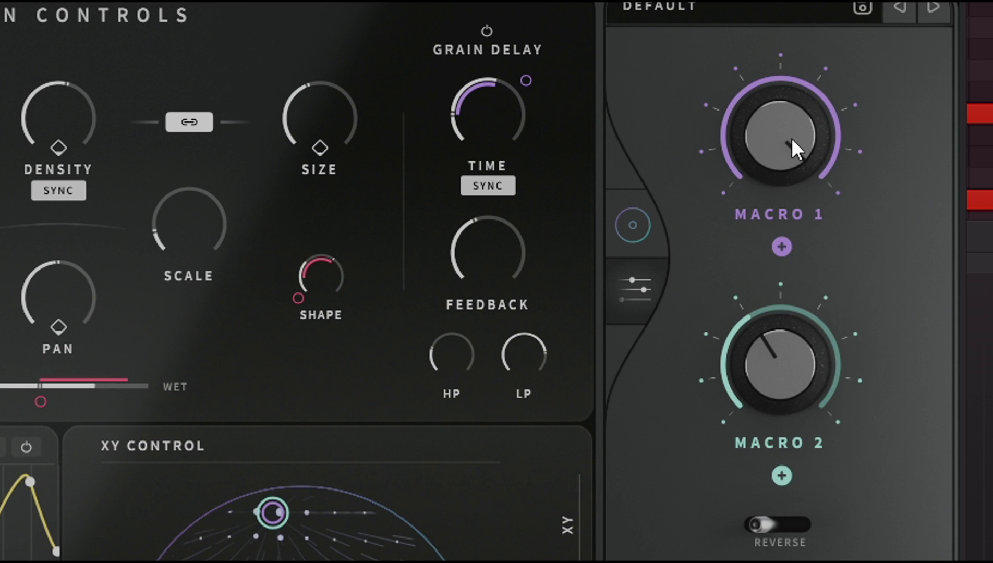
{"action": "left_click_drag", "start_coordinate": [774, 121], "coordinate": [722, 222]}
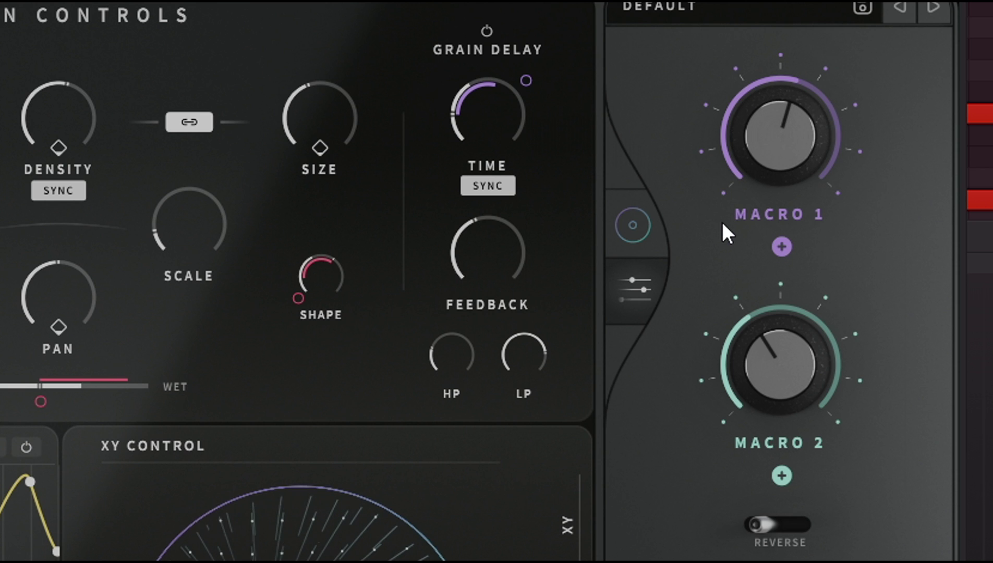
Rename Macro 1 as TEXTURE, sweep its knob up to maximum, and bring it down to 29 percent.
{"action": "double_click", "coordinate": [722, 222]}
{"action": "key", "text": "BackSpace"}
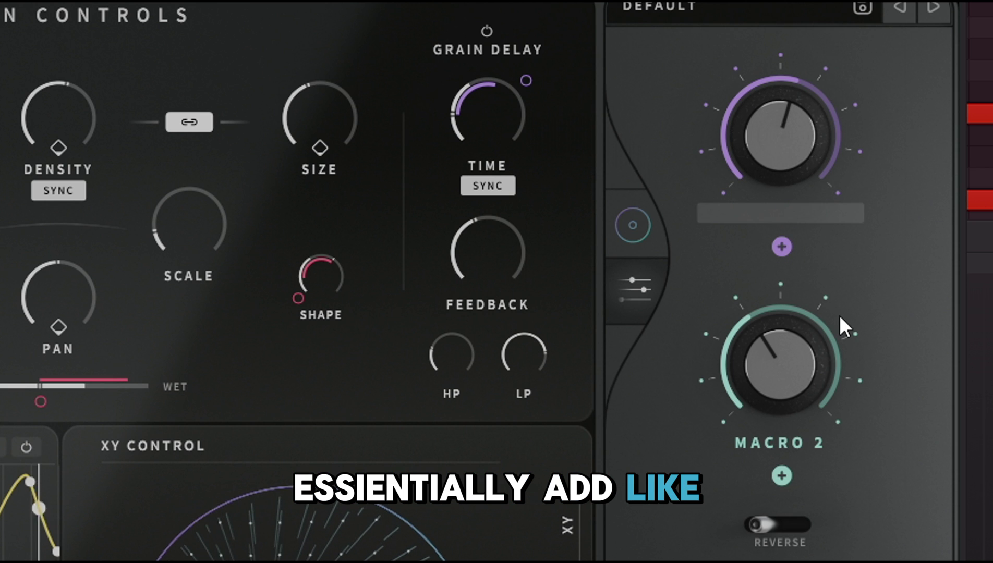
{"action": "type", "text": "TEXTURE"}
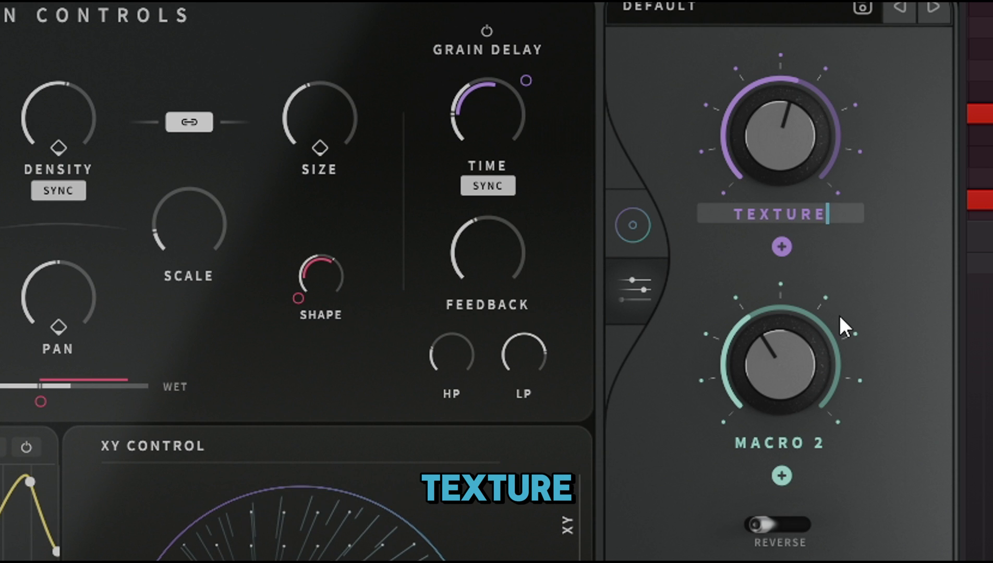
{"action": "key", "text": "Return"}
{"action": "left_click_drag", "start_coordinate": [784, 136], "coordinate": [819, 37]}
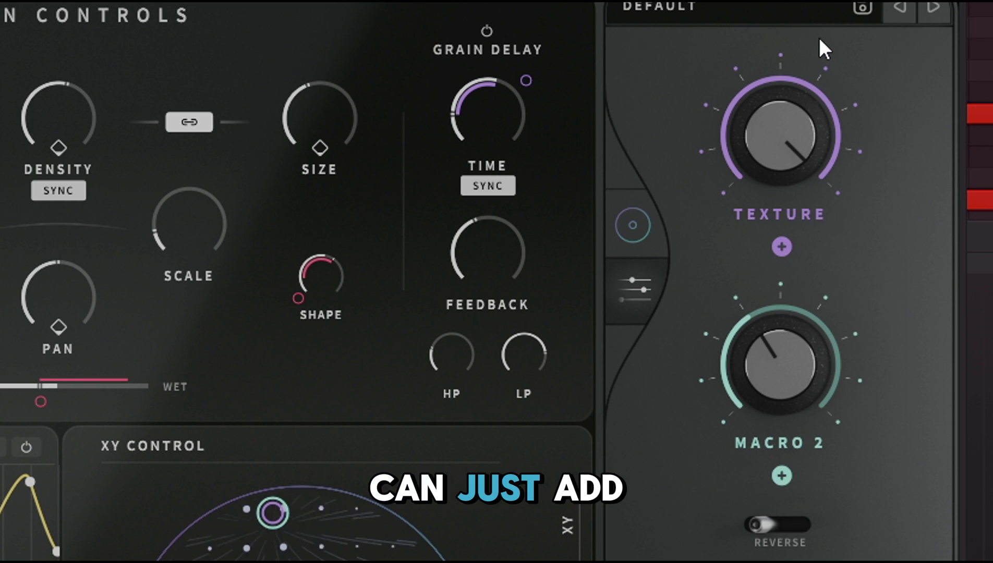
{"action": "left_click_drag", "start_coordinate": [782, 120], "coordinate": [588, 517]}
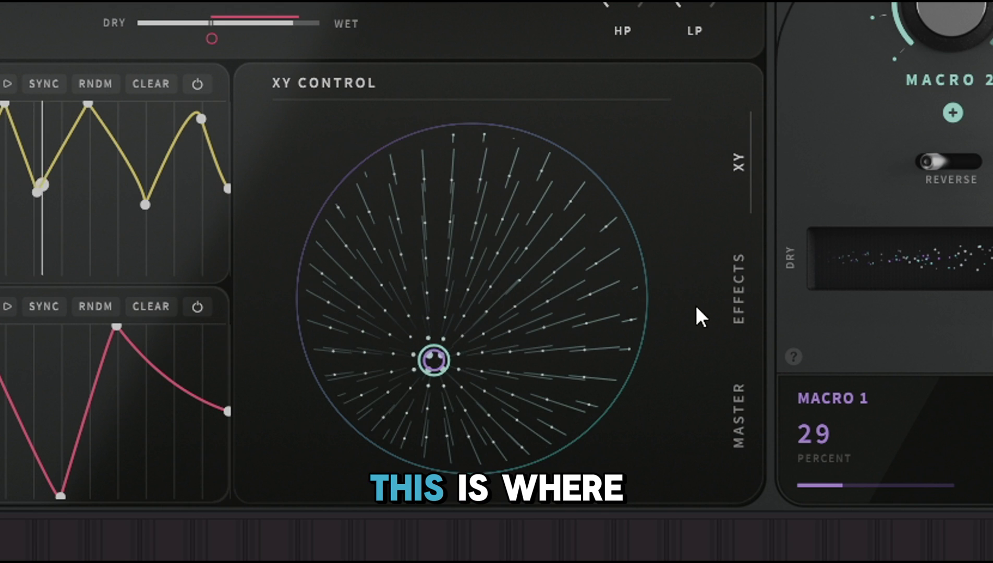
Show the Effects section and open the list of effect types for the first slot, which holds the Bit Reducer.
{"action": "left_click", "coordinate": [742, 309]}
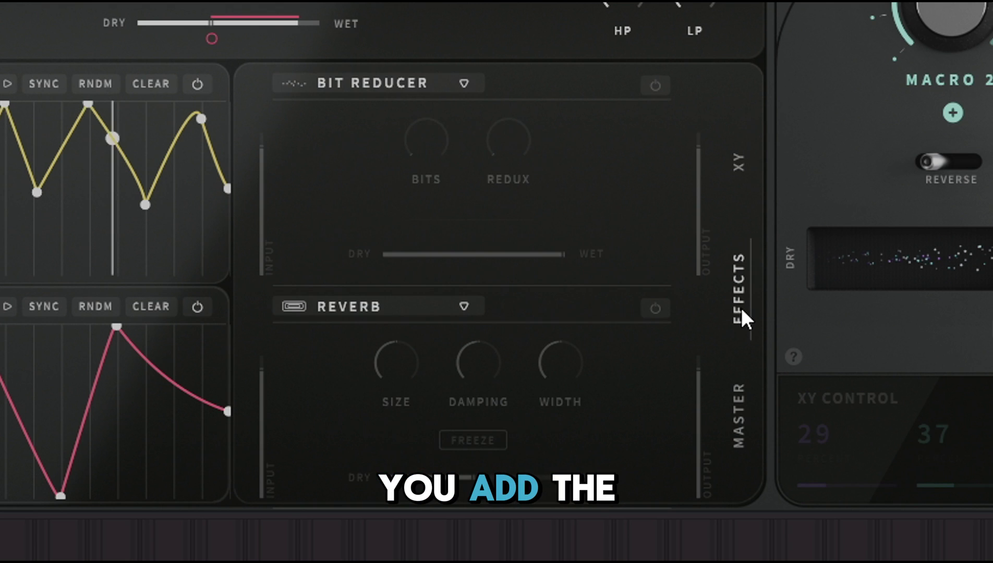
{"action": "left_click", "coordinate": [365, 84]}
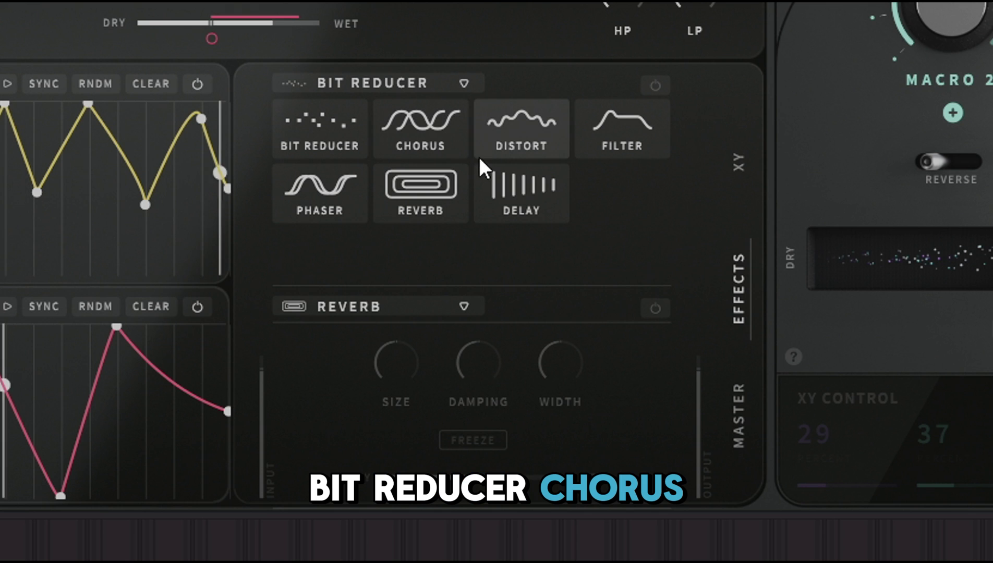